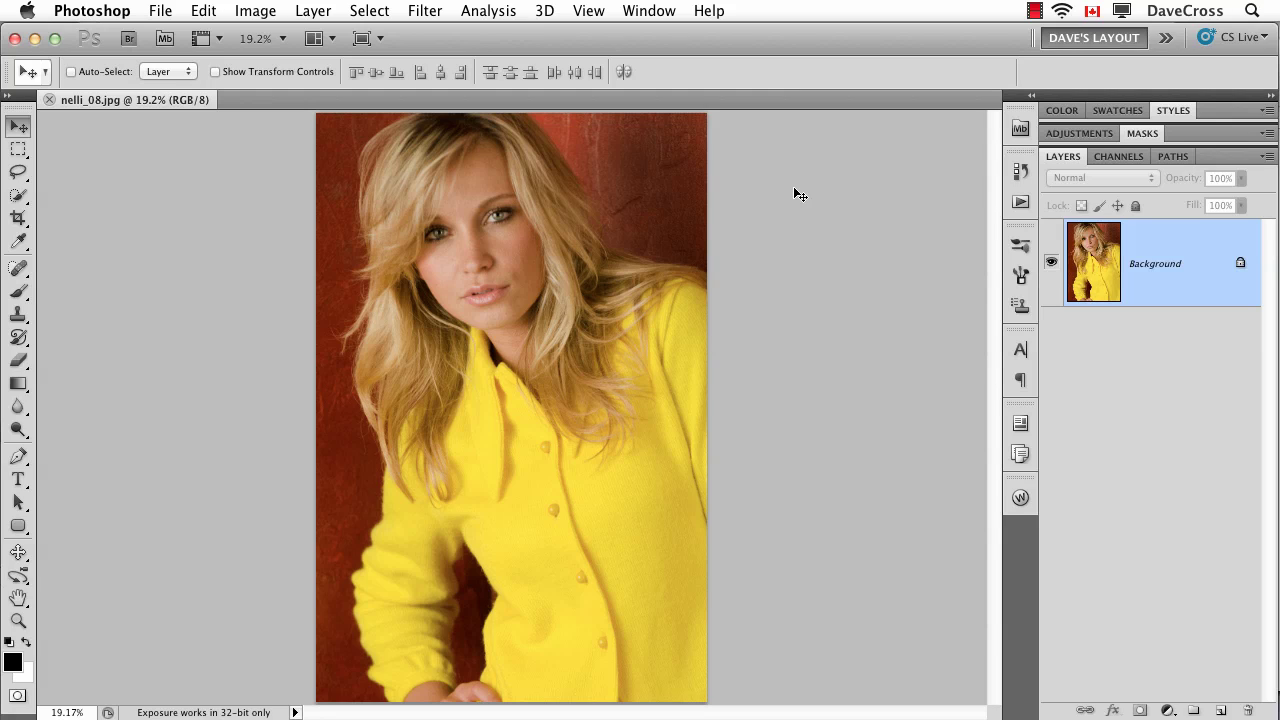
Convert the portrait's Background layer into the smart object Layer 0.
ctrl+click(1170, 280)
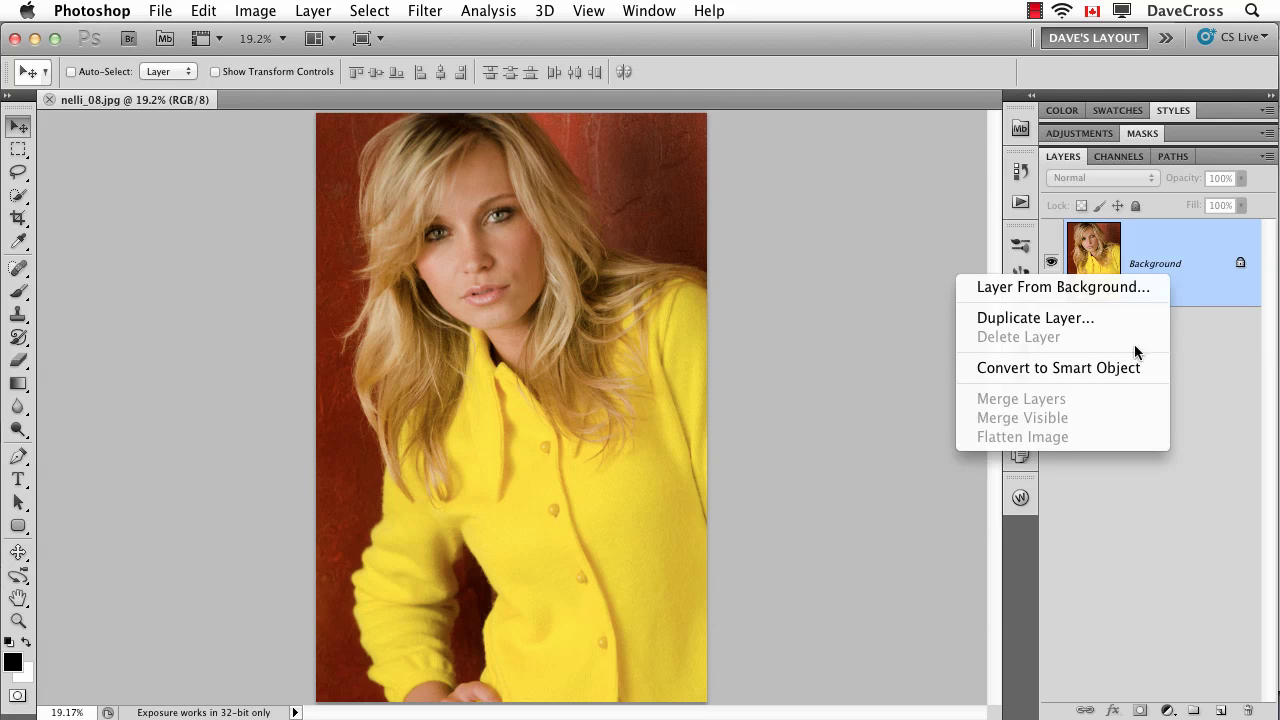
click(1126, 369)
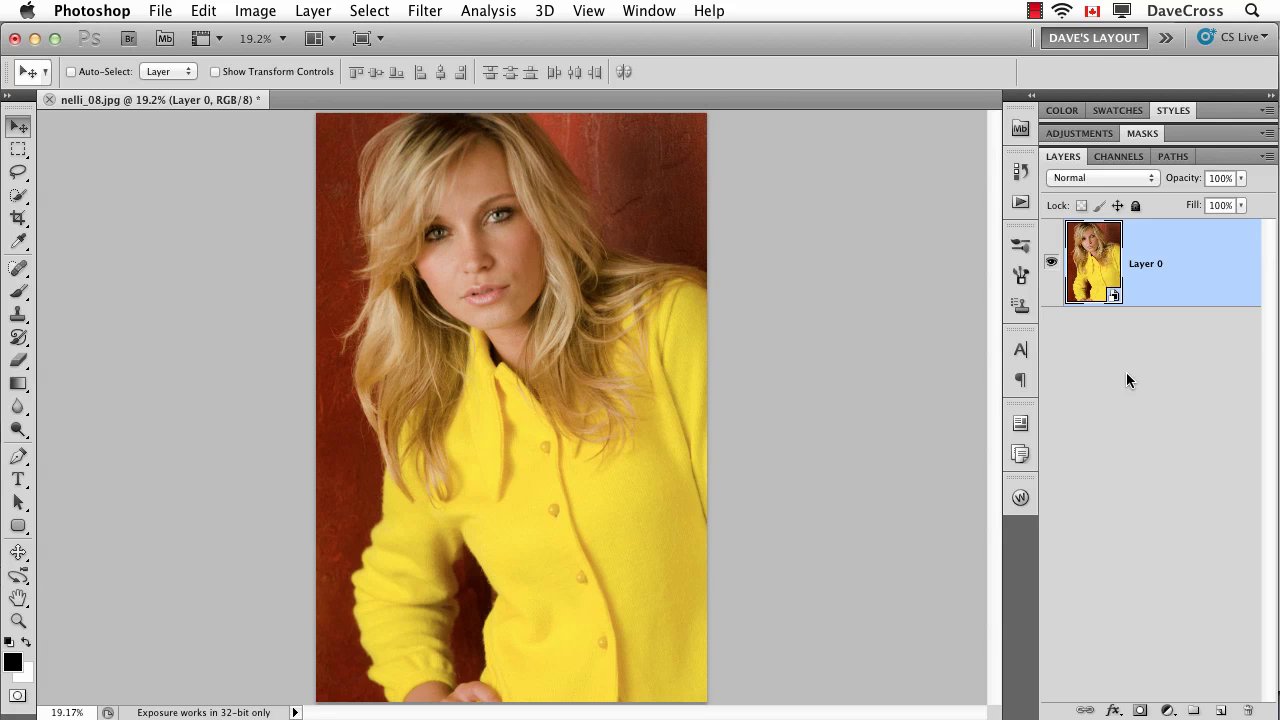
Shrink Layer 0 to 44% toward the bottom-right corner with Free Transform.
key(m)
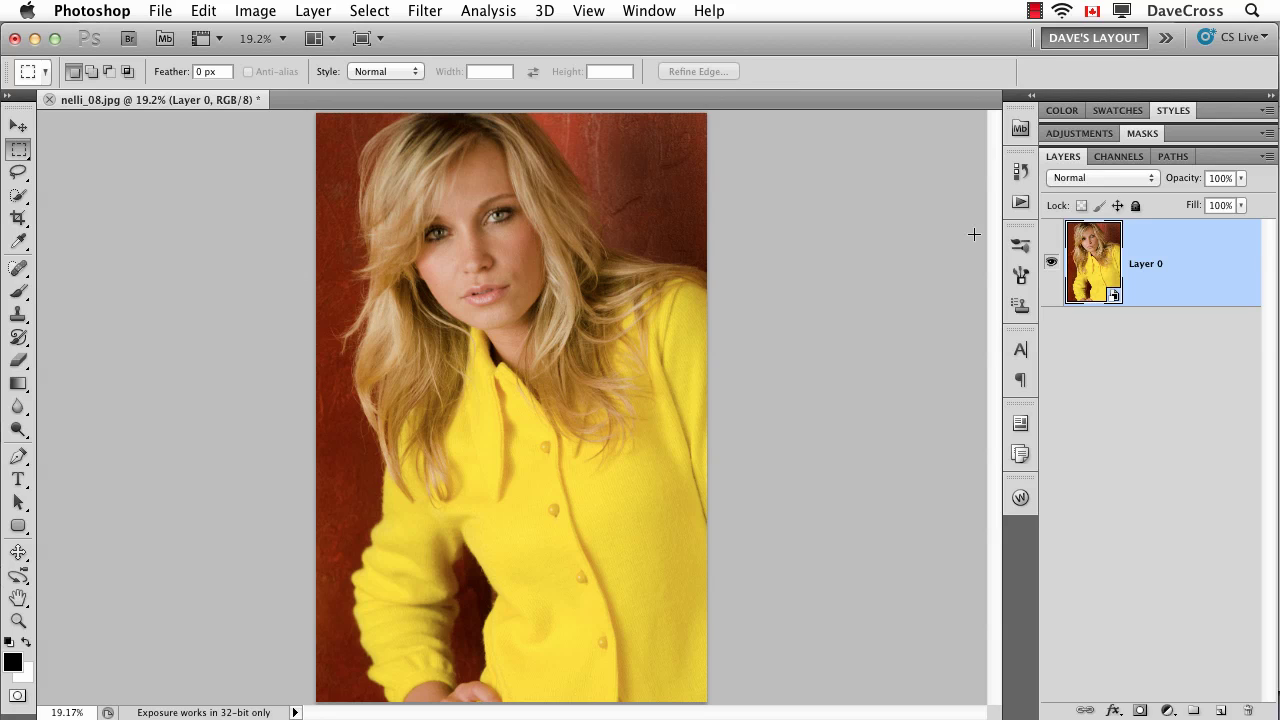
key(super+t)
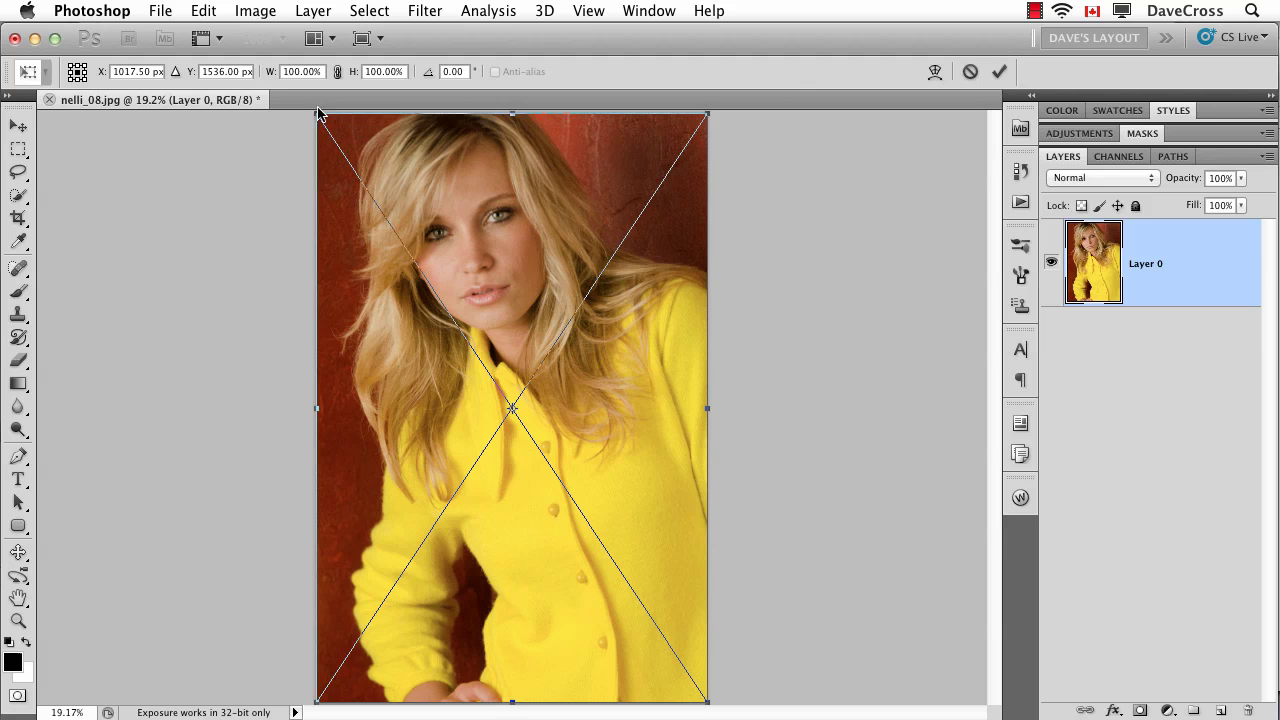
drag(318, 114, 537, 437)
key(Return)
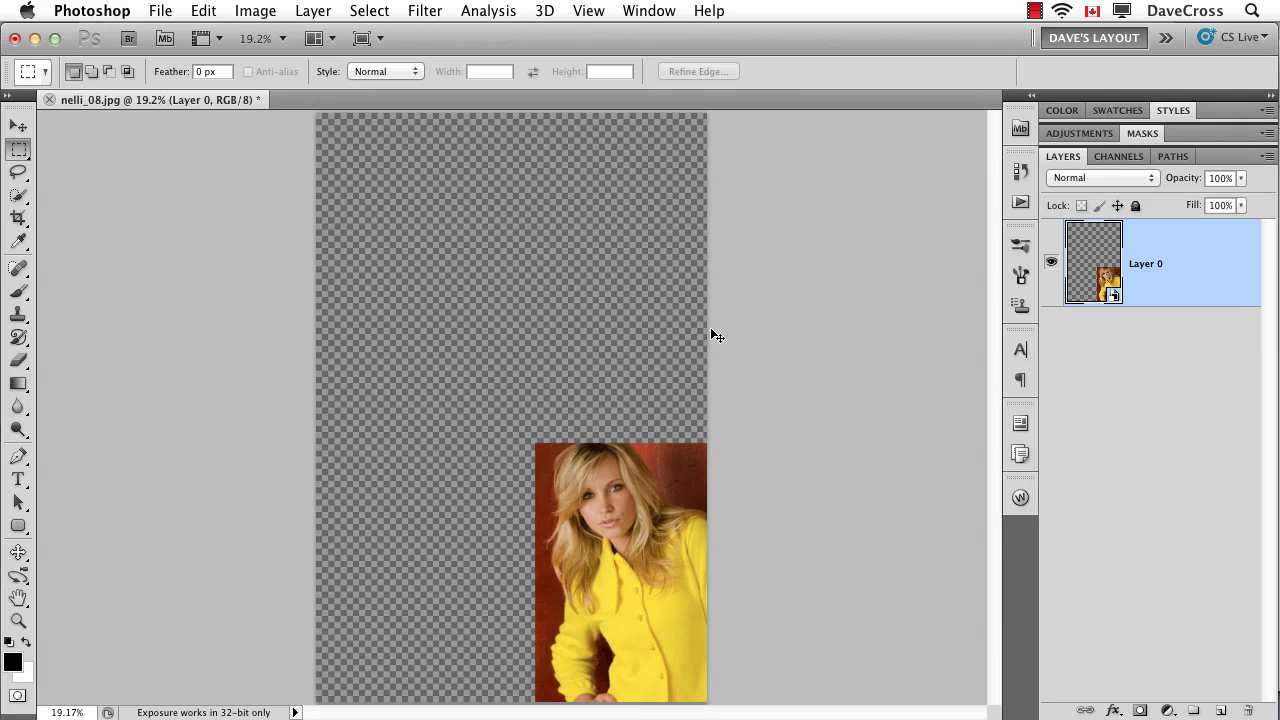
Scale Layer 0 back up to about 100% so it fills the canvas.
key(ctrl+t)
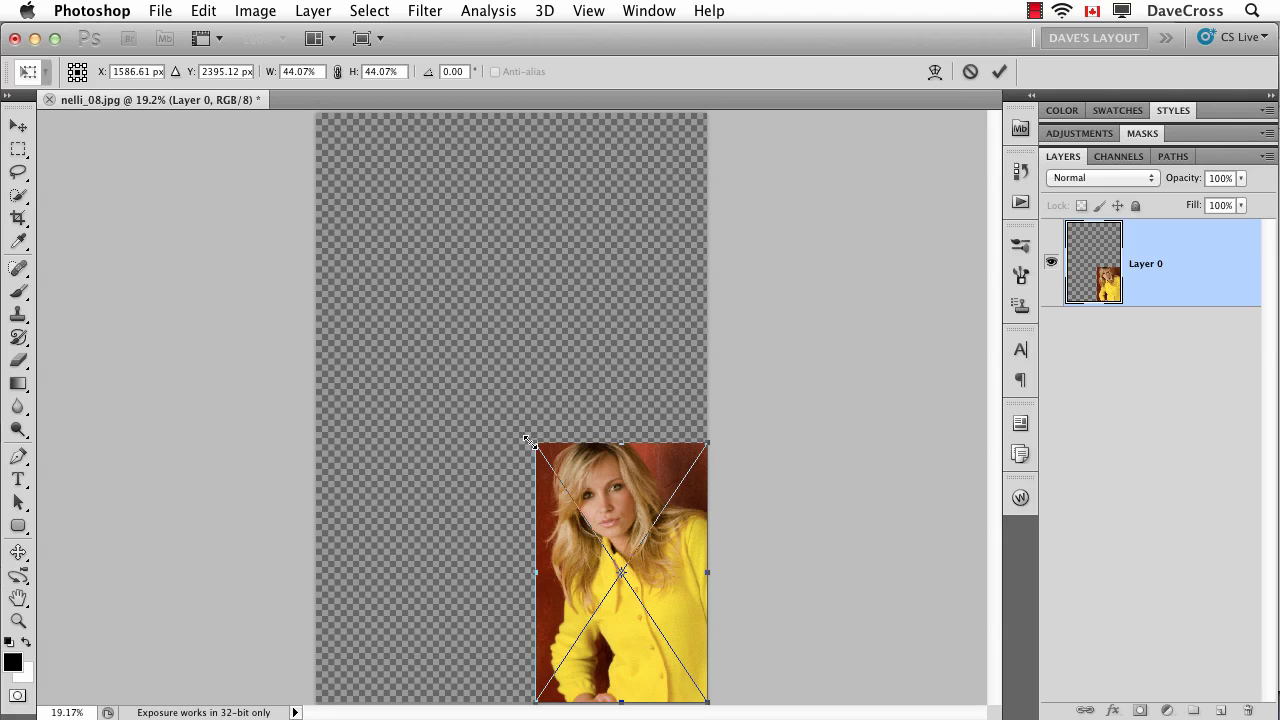
drag(536, 444, 297, 122)
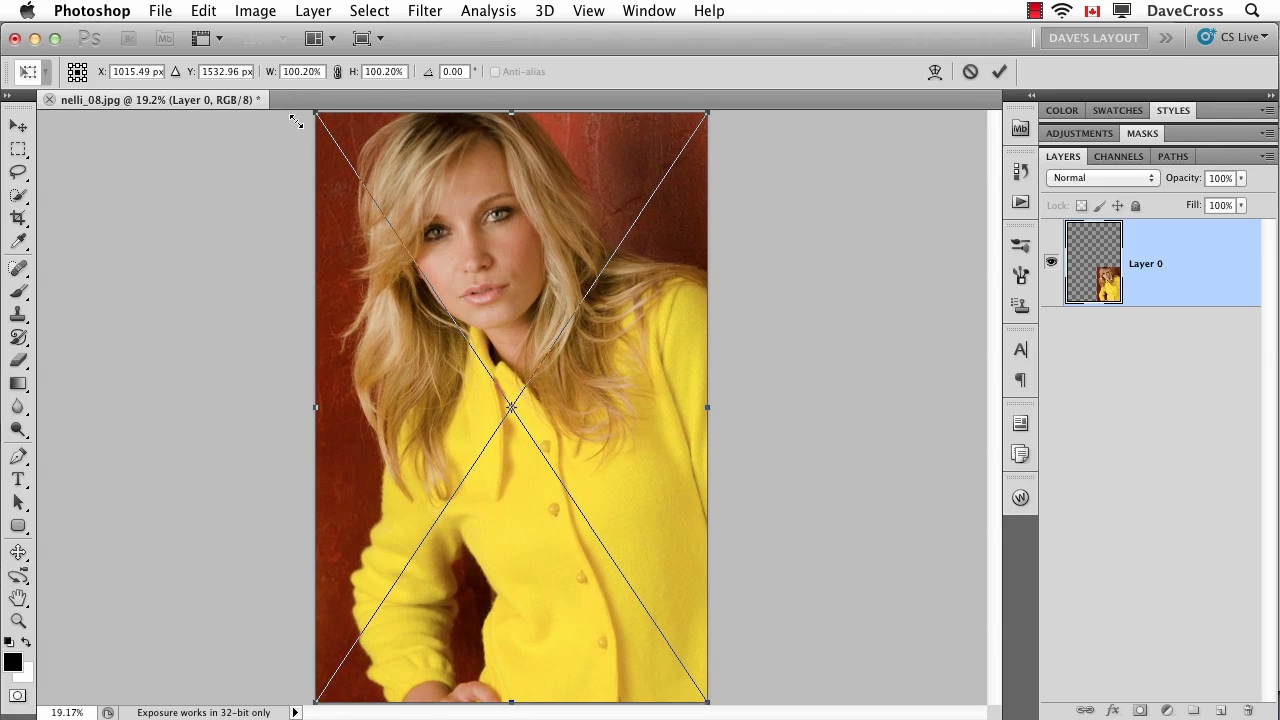
key(Return)
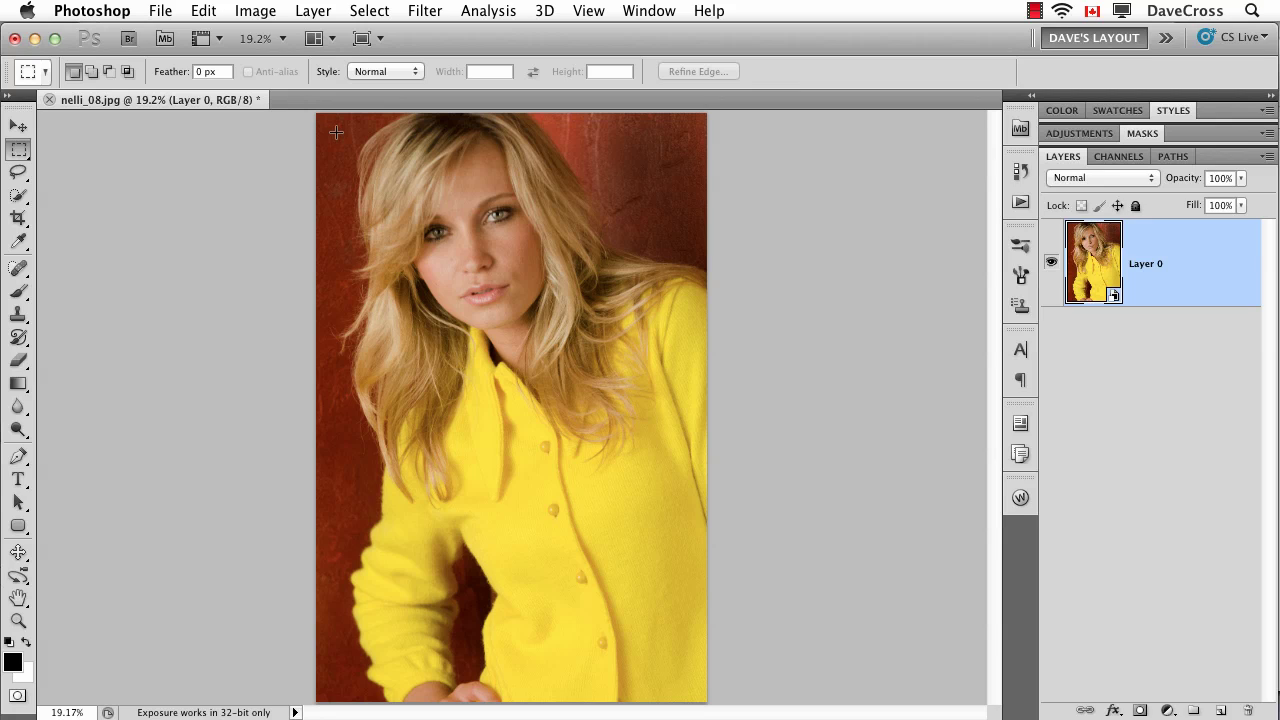
Add a layer mask to Layer 0 from an inset rectangle inside the photo's edges.
drag(336, 132, 651, 591)
click(586, 509)
drag(330, 124, 686, 684)
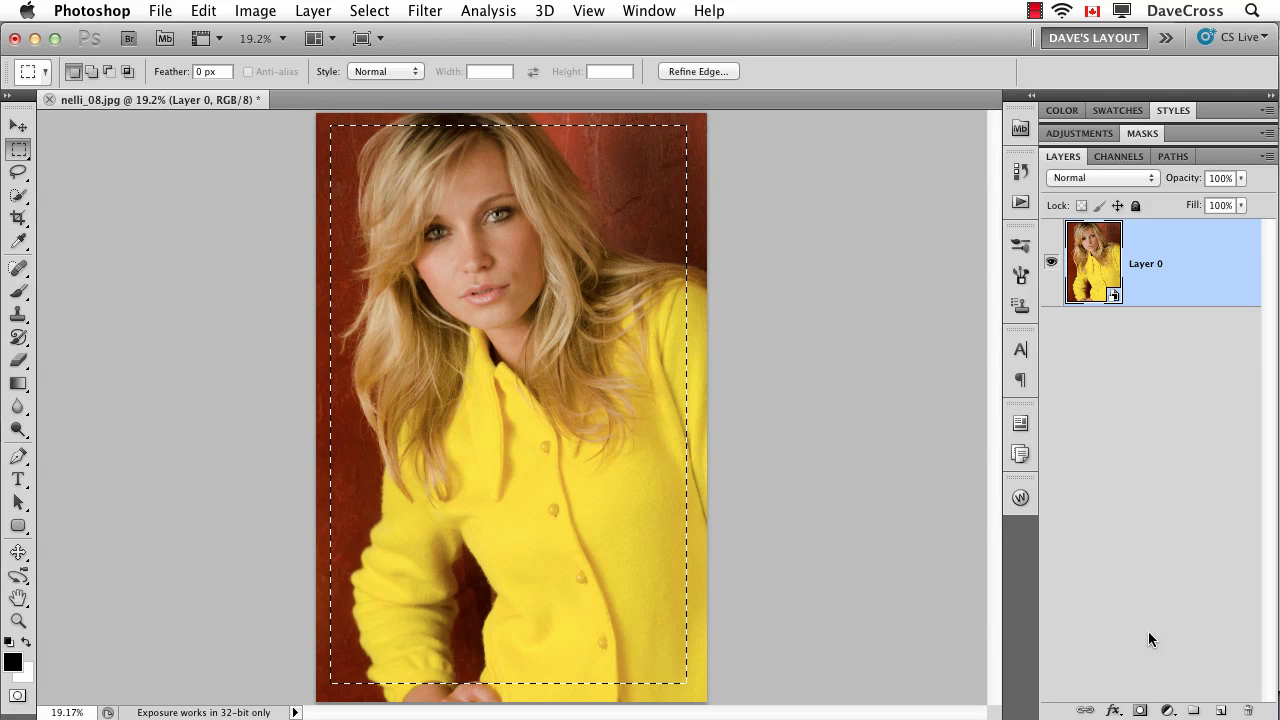
click(1140, 710)
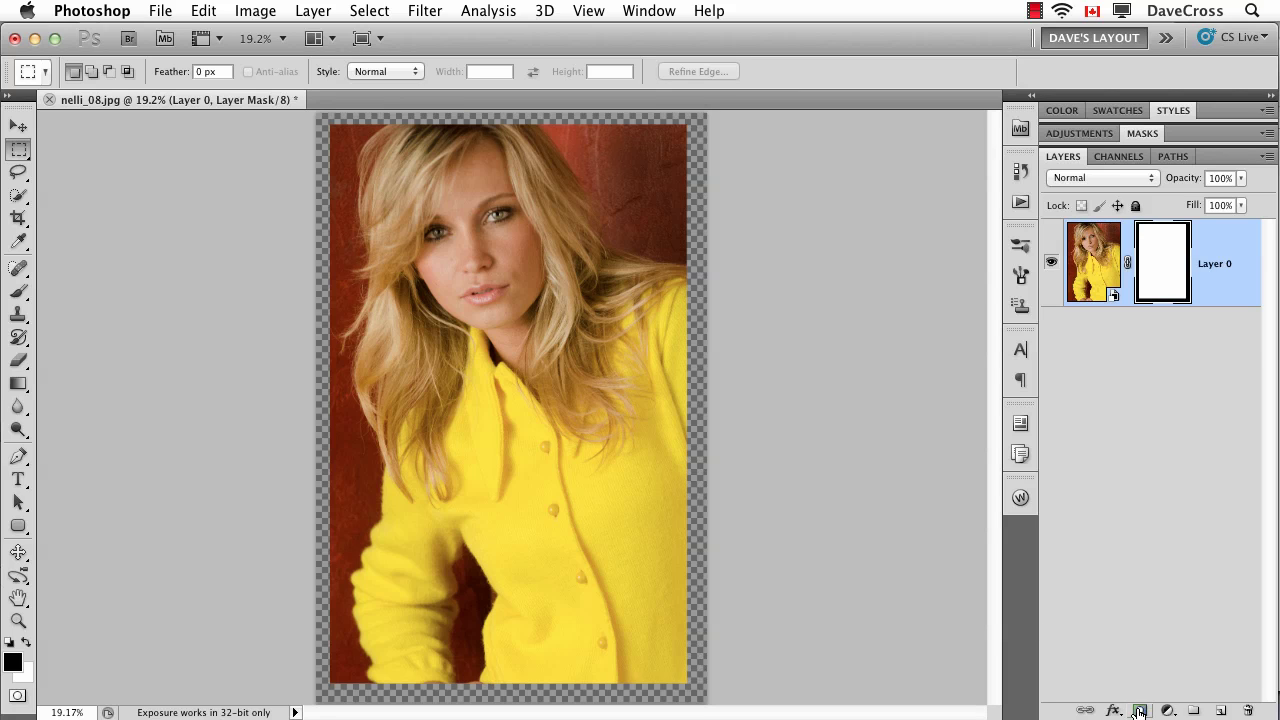
Add a white-filled Layer 1 beneath the portrait and target Layer 0's mask.
click(1222, 710)
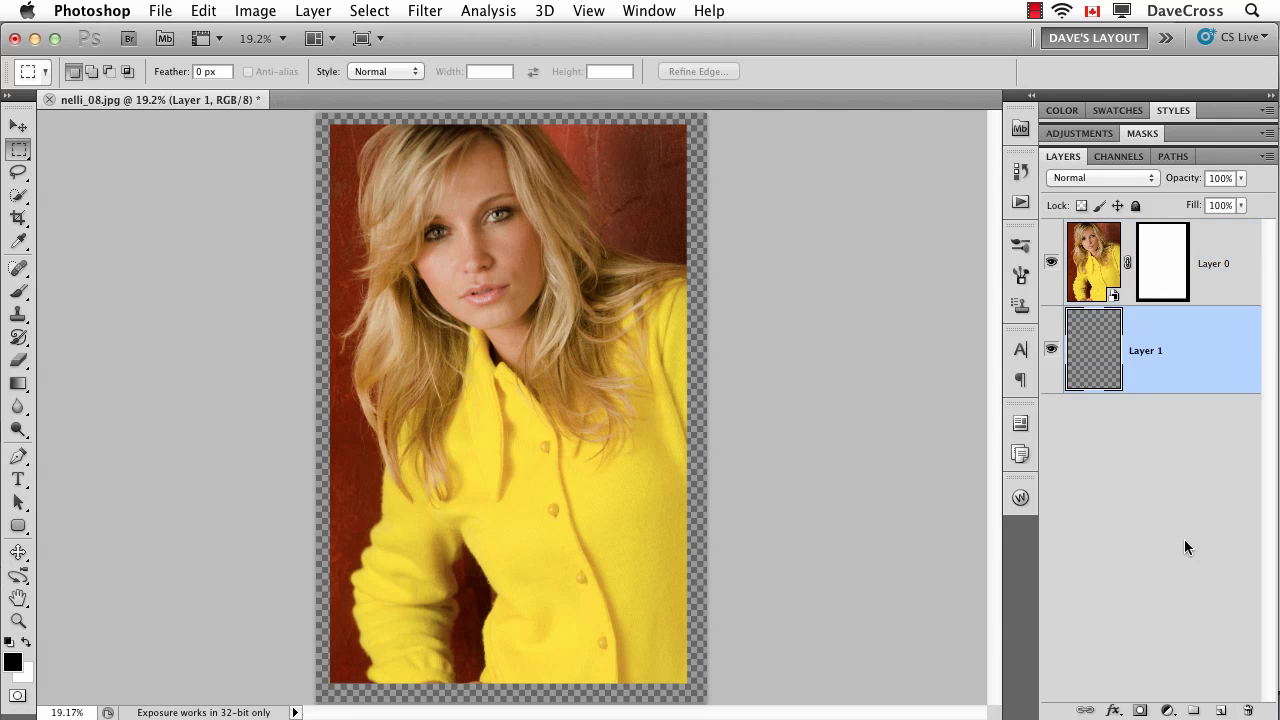
key(super+BackSpace)
click(1164, 268)
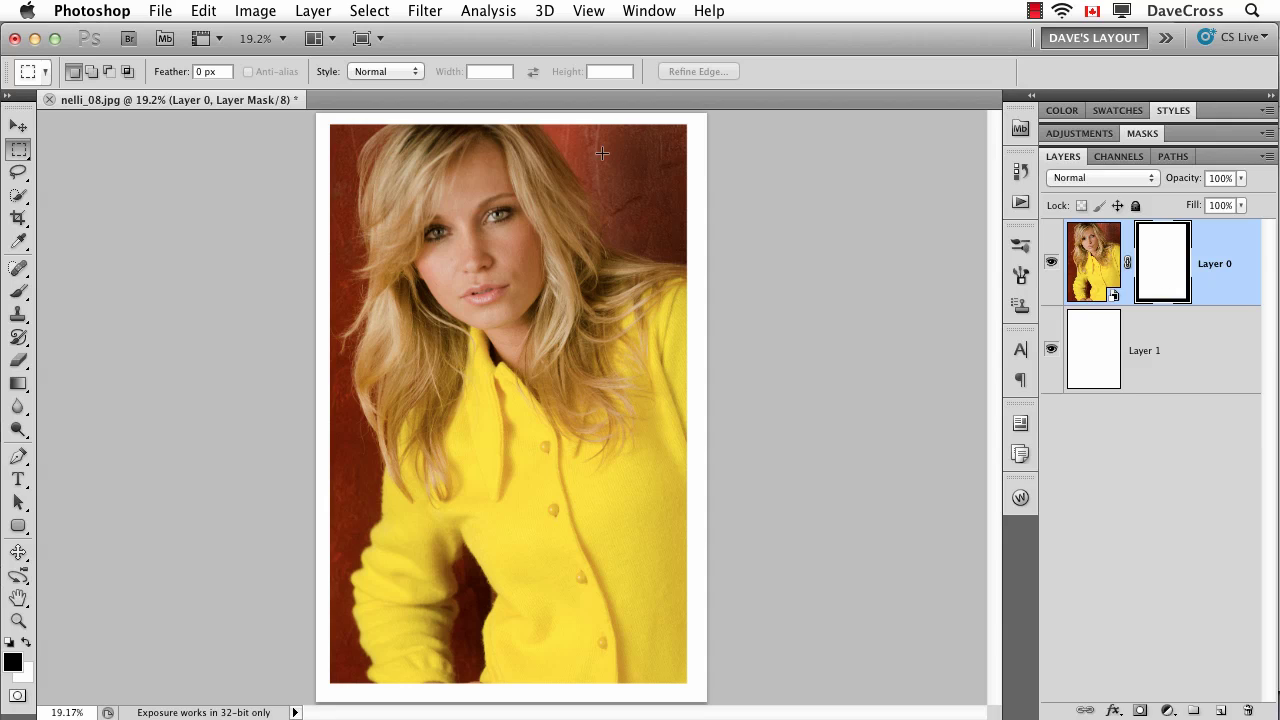
Select the Brush tool with the 14 px scattered preset, enlarged.
click(19, 290)
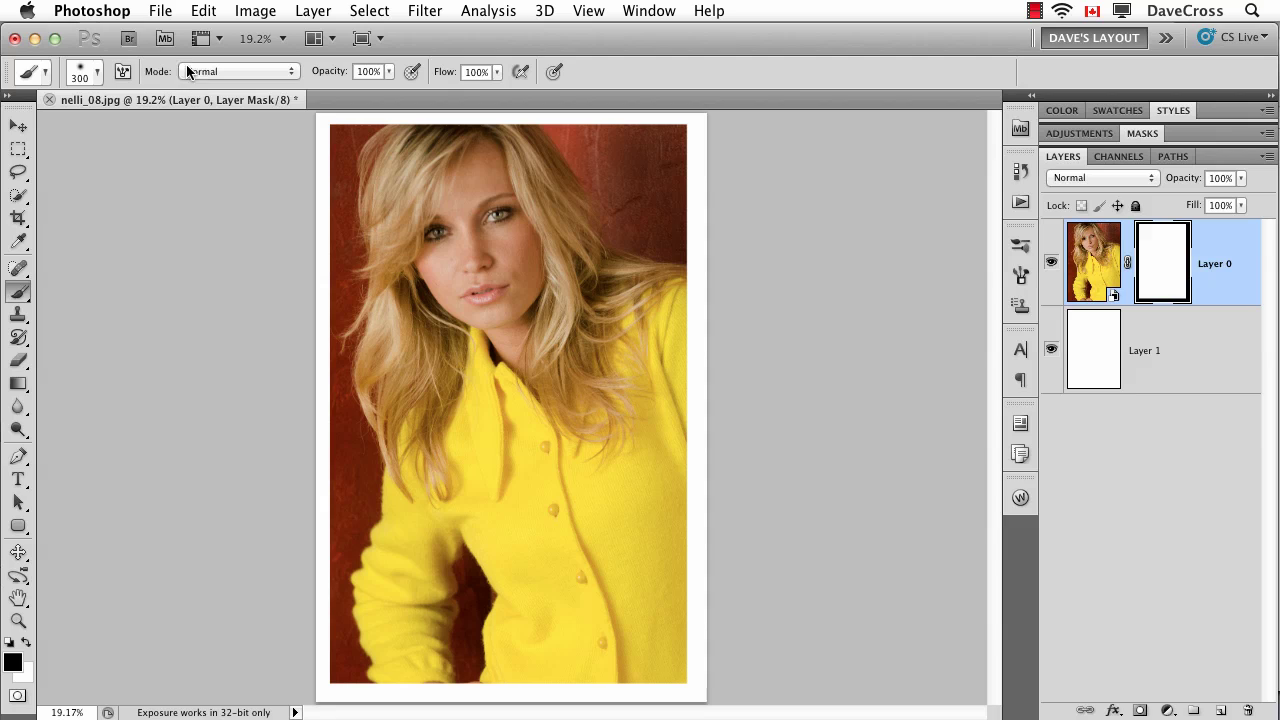
click(97, 70)
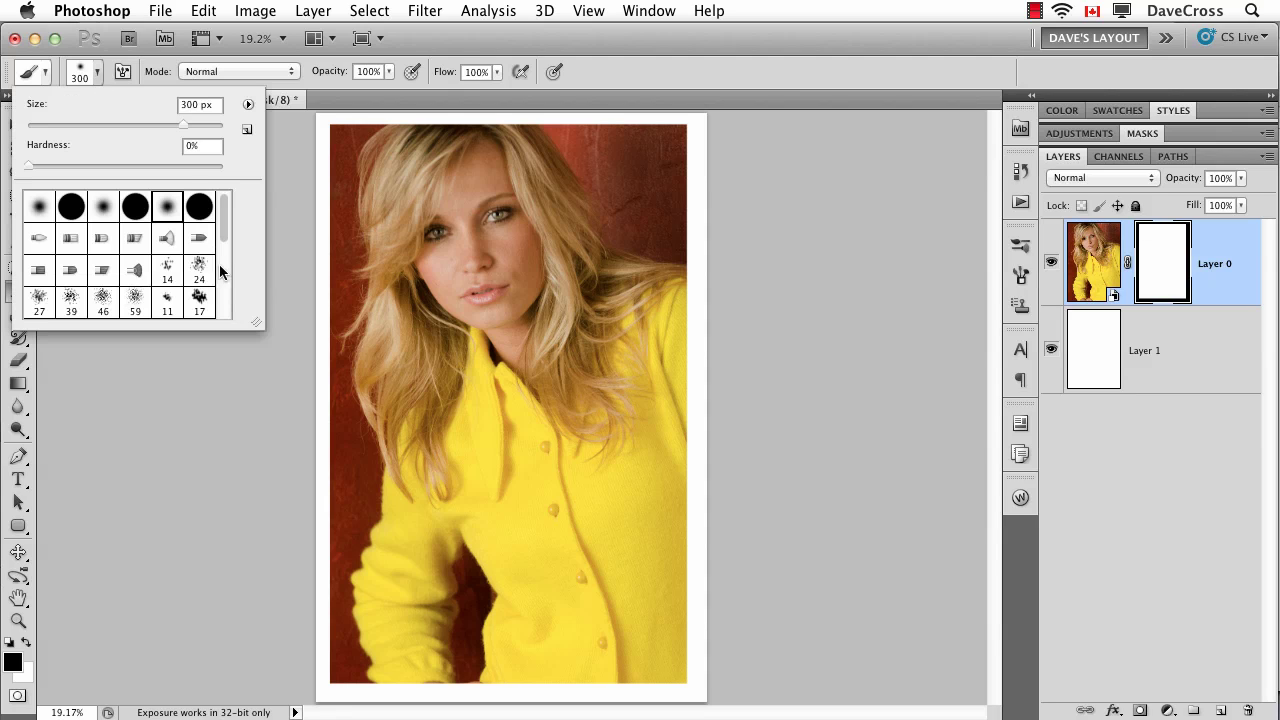
click(168, 272)
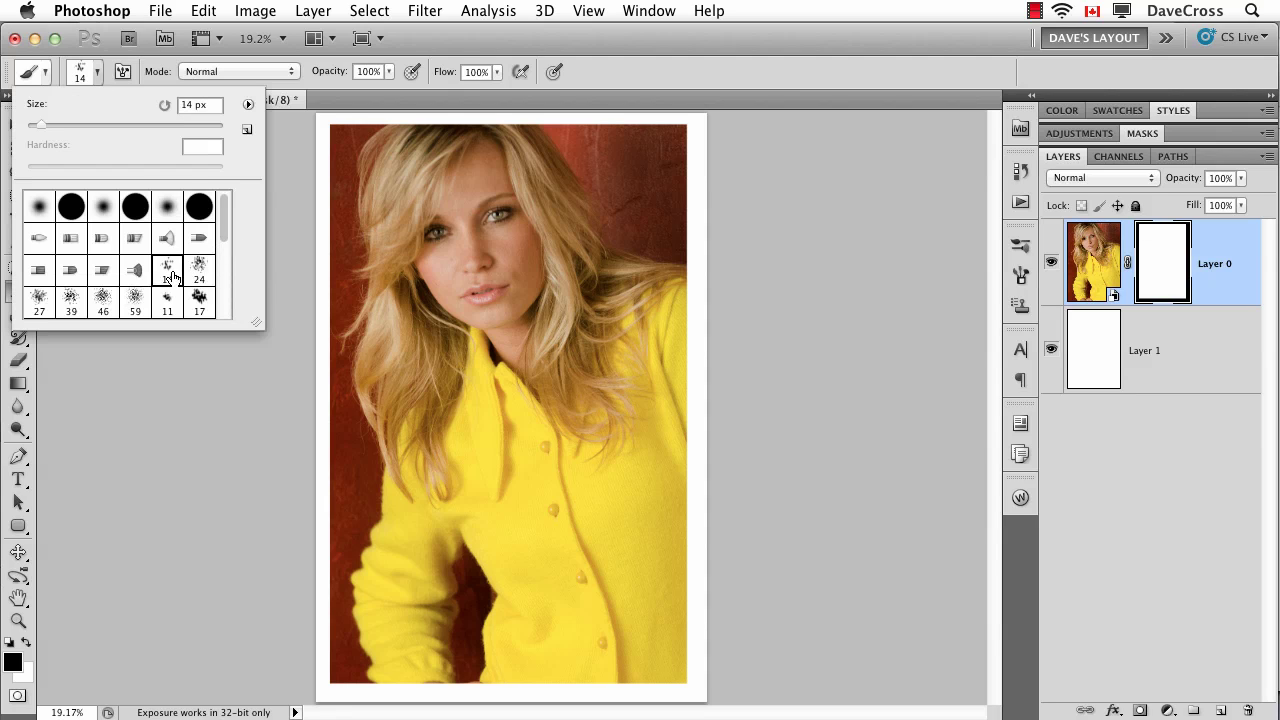
click(98, 70)
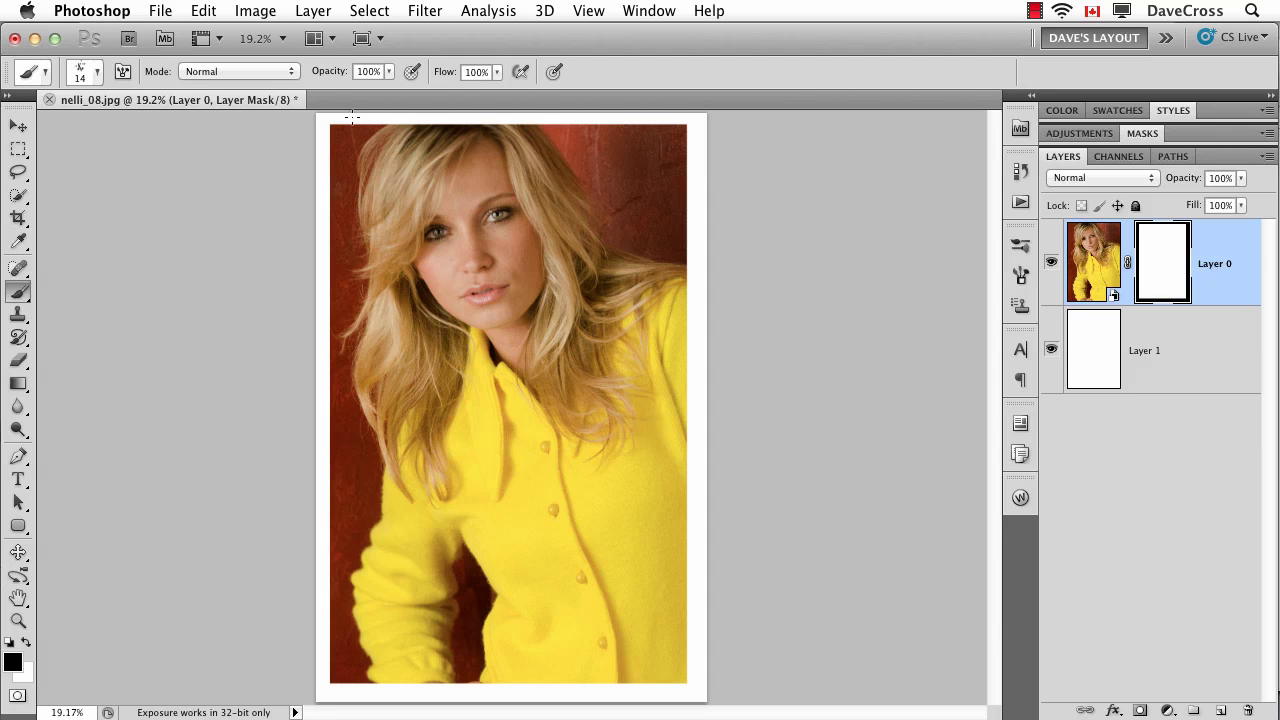
key(bracketright)
key(bracketright)
key(bracketright)
key(bracketright)
key(bracketright)
key(bracketright)
key(bracketright)
Paint black along the mask's left, bottom and right edges, then view the mask alone.
shift+click(334, 676)
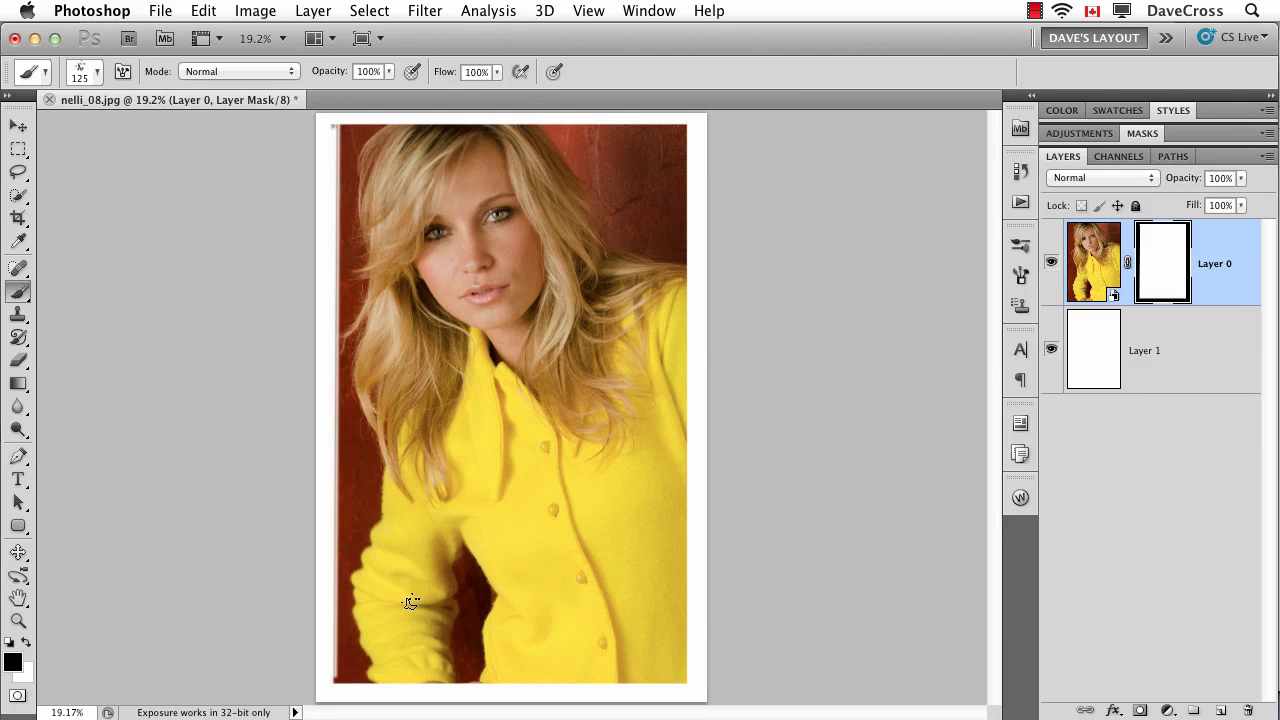
mouse_move(337, 680)
mouse_down()
mouse_move(689, 682)
mouse_move(687, 354)
mouse_up()
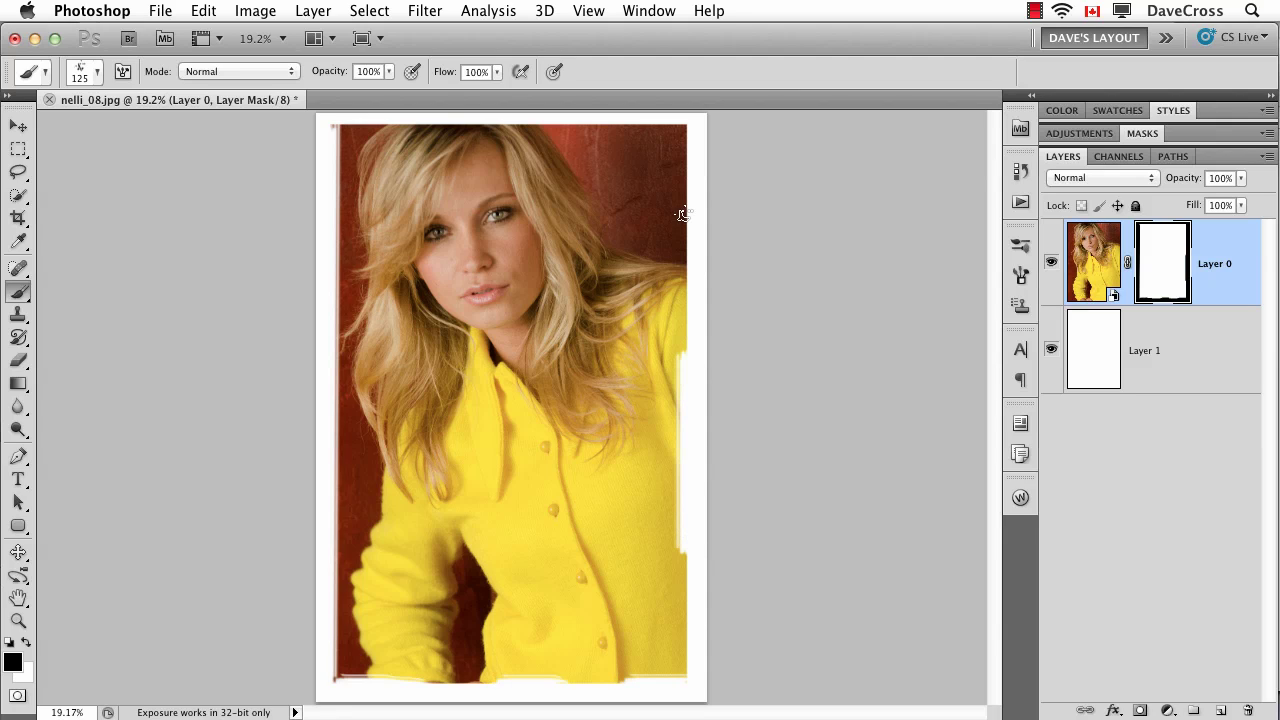
mouse_move(684, 222)
mouse_down()
mouse_move(683, 153)
mouse_move(657, 117)
mouse_move(684, 126)
mouse_move(544, 128)
mouse_up()
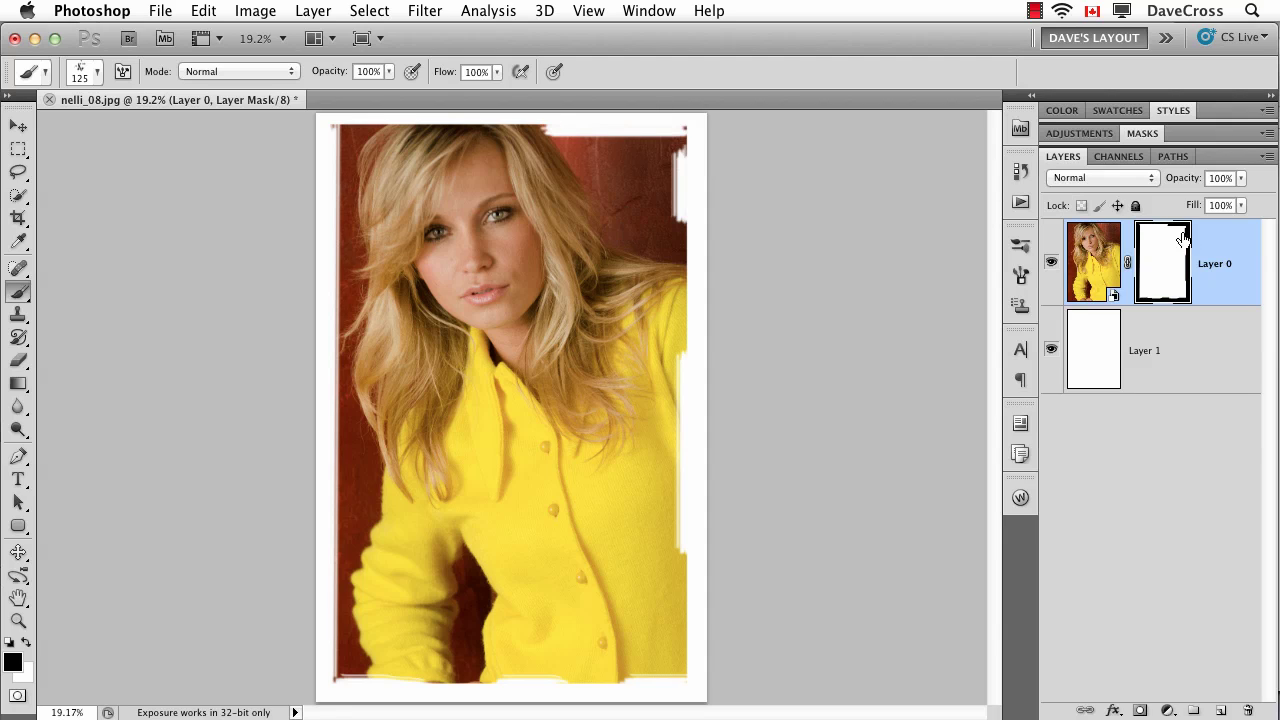
alt+click(1163, 262)
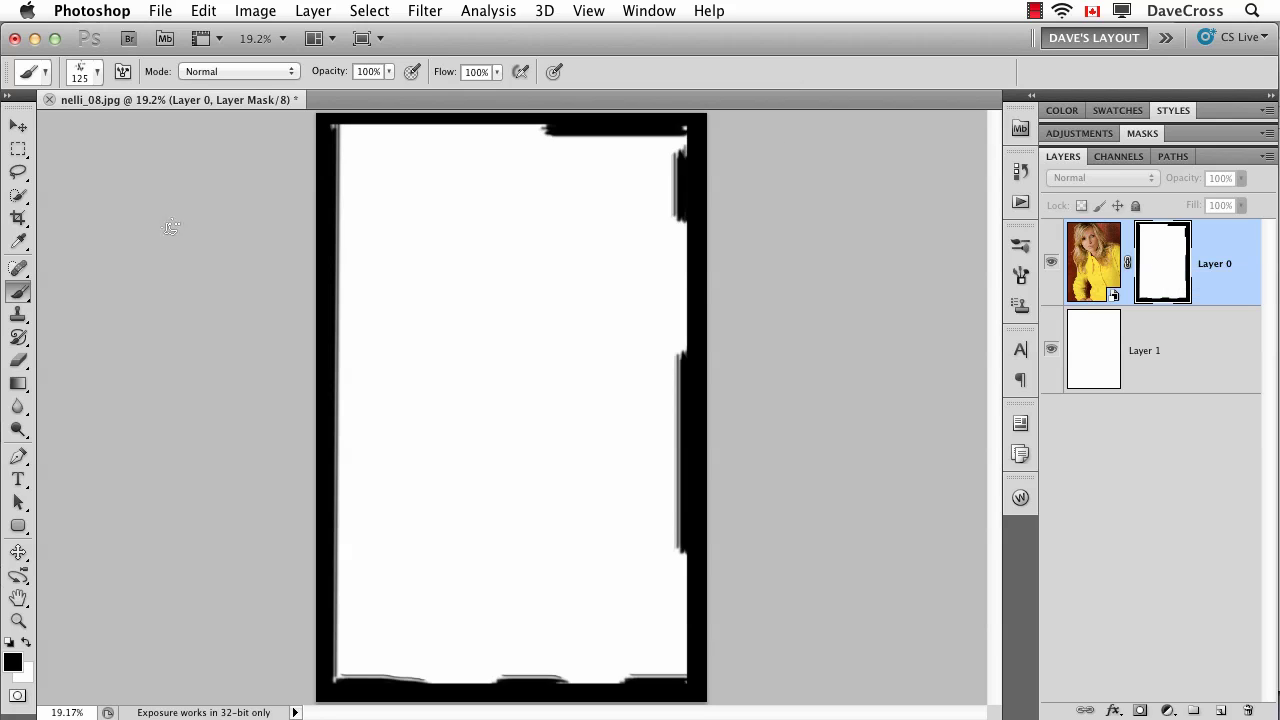
Switch to the Mixer Brush with a bristle brush tip preset.
click(26, 292)
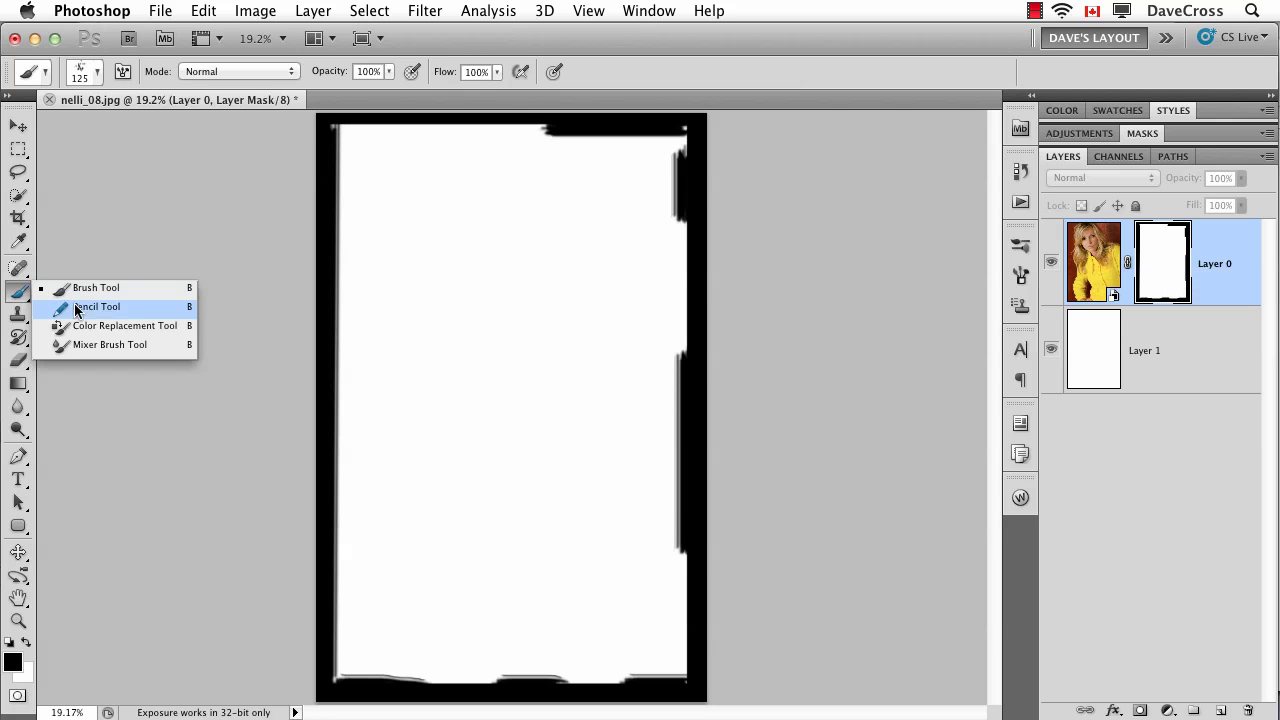
click(103, 345)
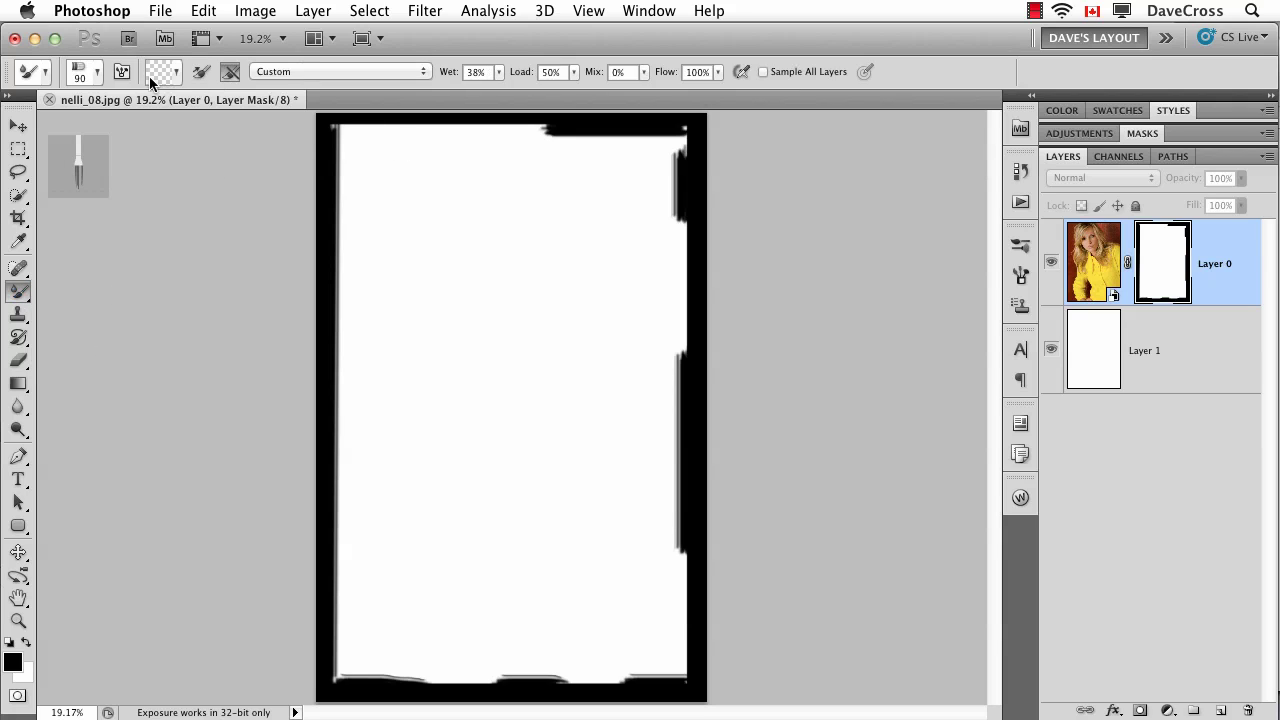
click(95, 75)
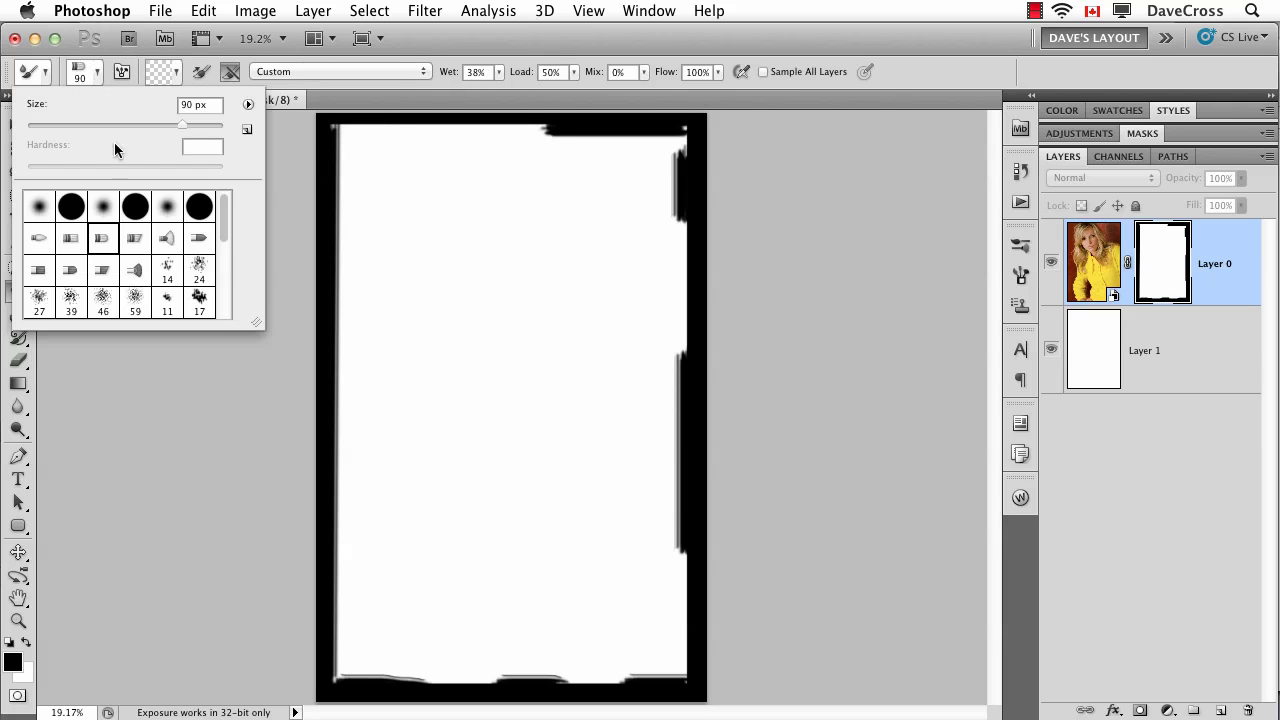
click(136, 239)
click(97, 60)
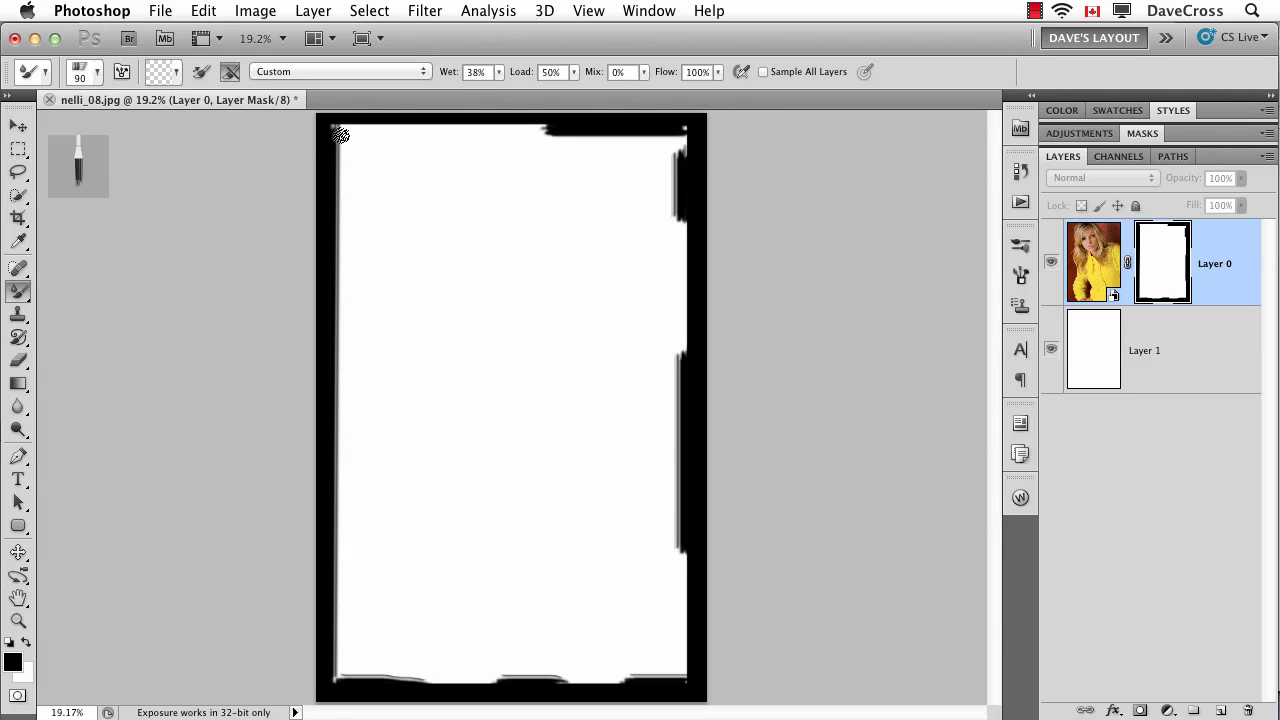
Paint black bristle strokes along the mask's top, top-left, right and bottom edges.
drag(577, 129, 457, 131)
mouse_move(343, 126)
mouse_down()
mouse_move(439, 122)
mouse_move(325, 136)
mouse_move(336, 130)
mouse_move(339, 259)
mouse_move(319, 358)
mouse_move(331, 382)
mouse_move(334, 286)
mouse_up()
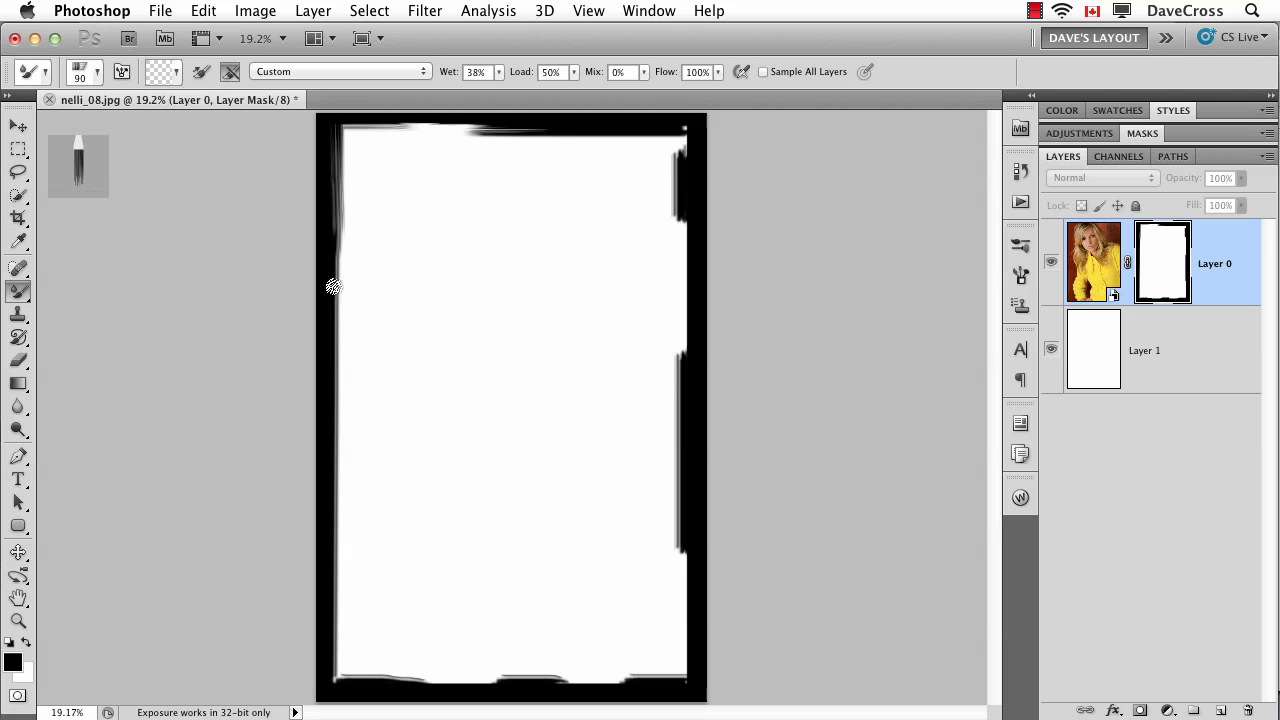
drag(686, 417, 686, 257)
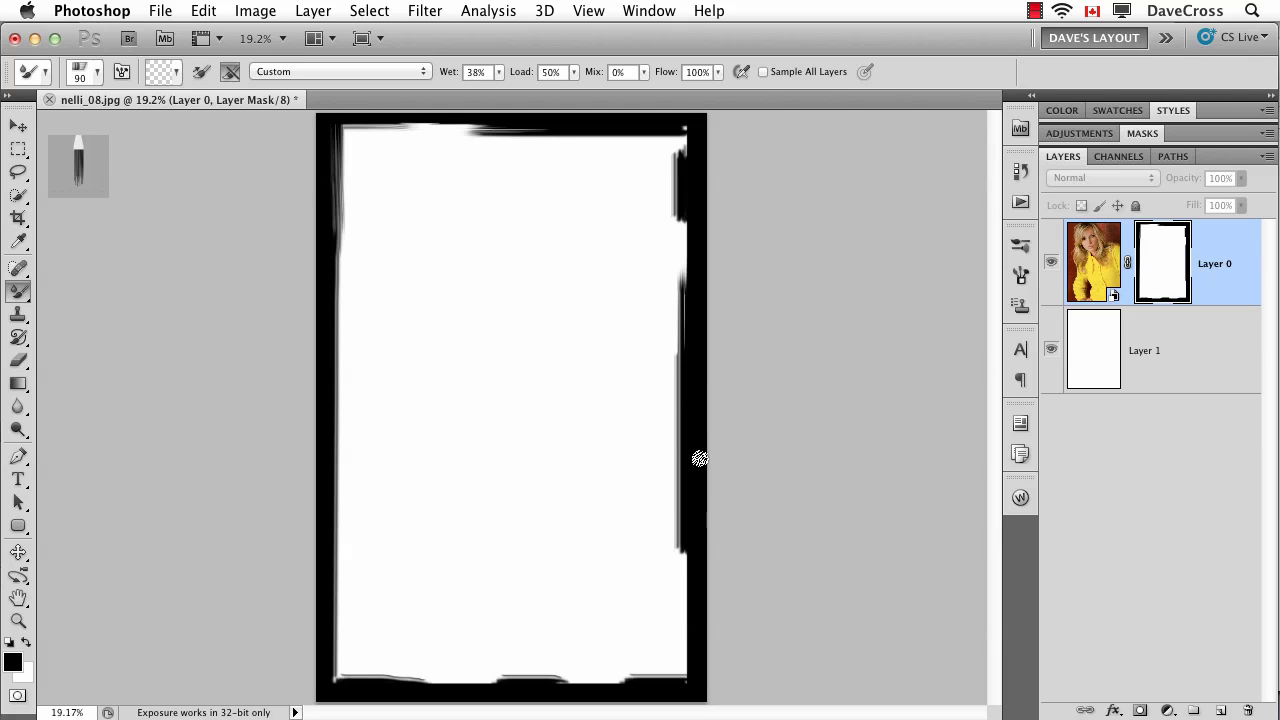
drag(683, 529, 677, 636)
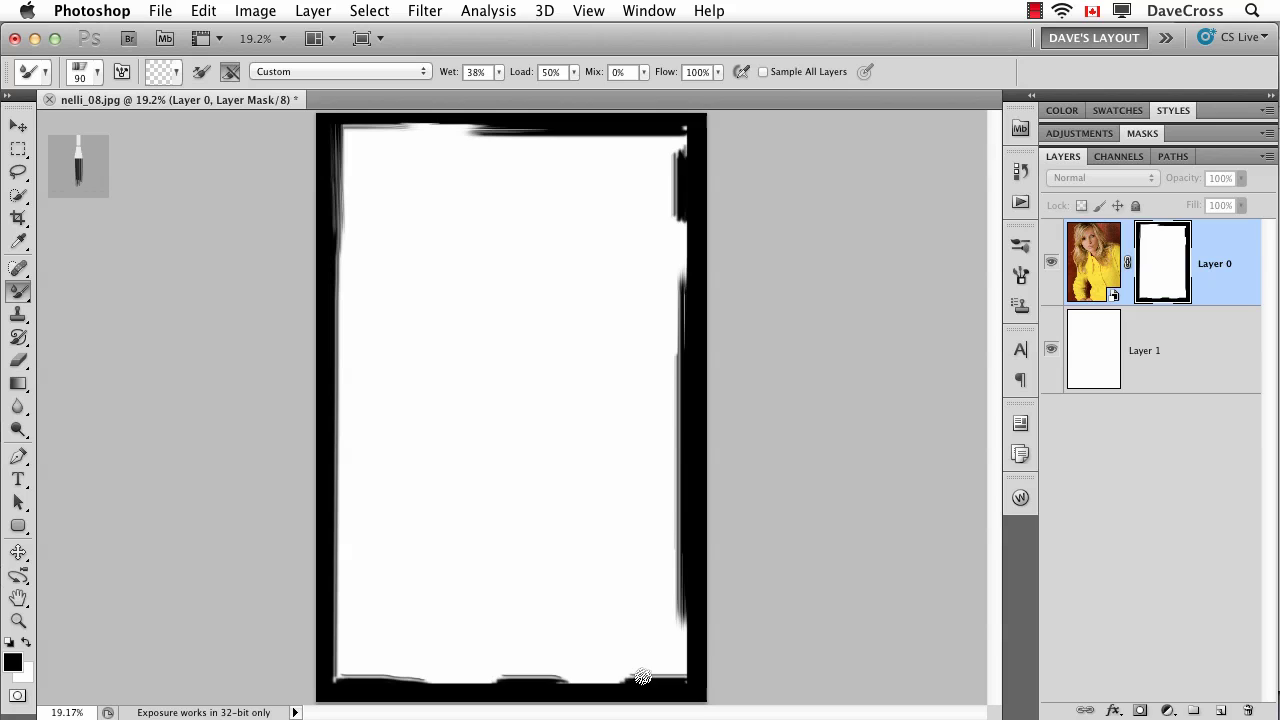
drag(643, 678, 490, 680)
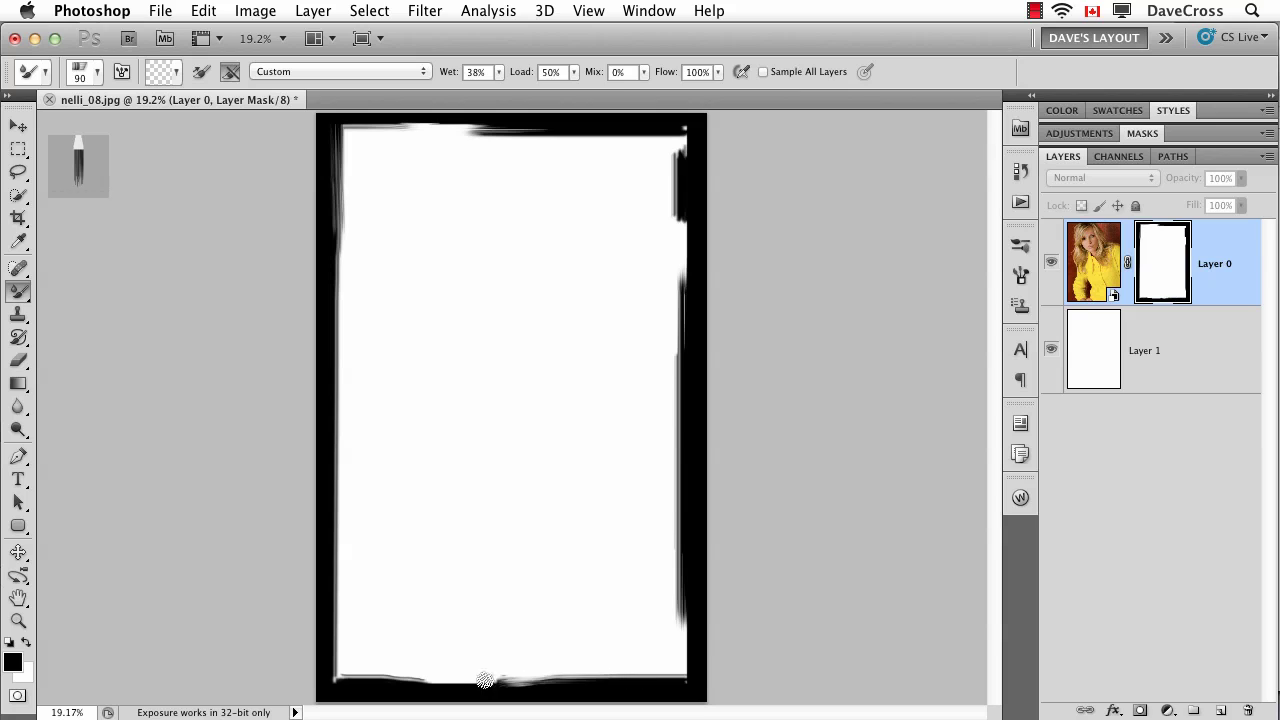
Pick another bristle brush and smear the mask's left and right borders inward.
click(96, 73)
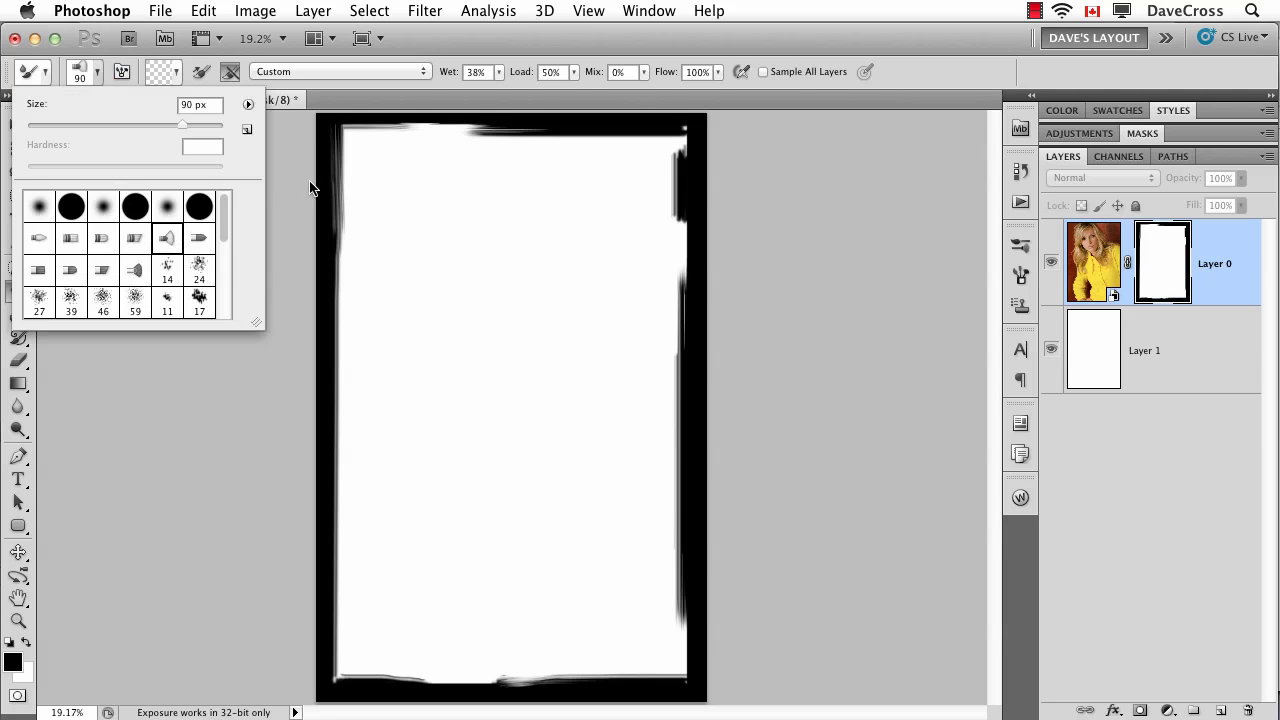
click(130, 274)
click(324, 234)
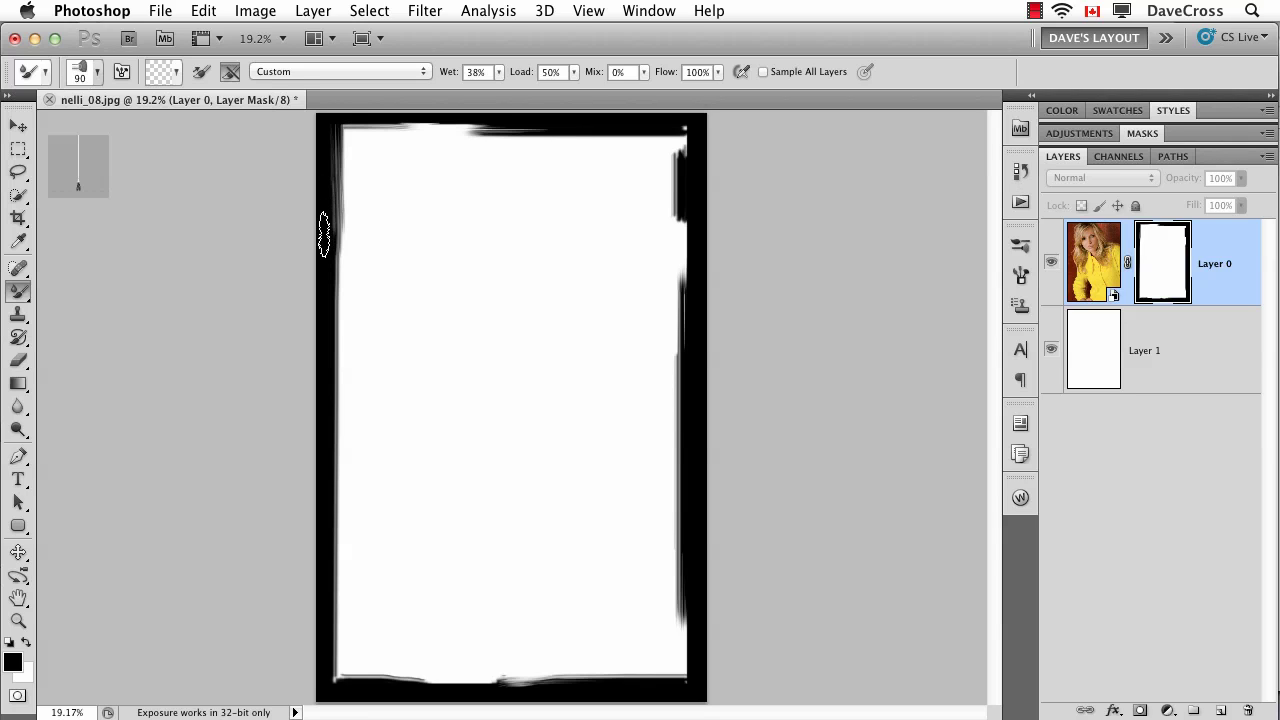
mouse_move(324, 234)
mouse_down()
mouse_move(352, 257)
mouse_move(320, 240)
mouse_move(352, 227)
mouse_move(326, 222)
mouse_move(347, 200)
mouse_move(333, 185)
mouse_move(347, 198)
mouse_move(333, 138)
mouse_move(351, 308)
mouse_move(332, 290)
mouse_move(334, 267)
mouse_move(339, 620)
mouse_move(359, 668)
mouse_move(331, 672)
mouse_move(571, 685)
mouse_move(684, 670)
mouse_move(436, 668)
mouse_up()
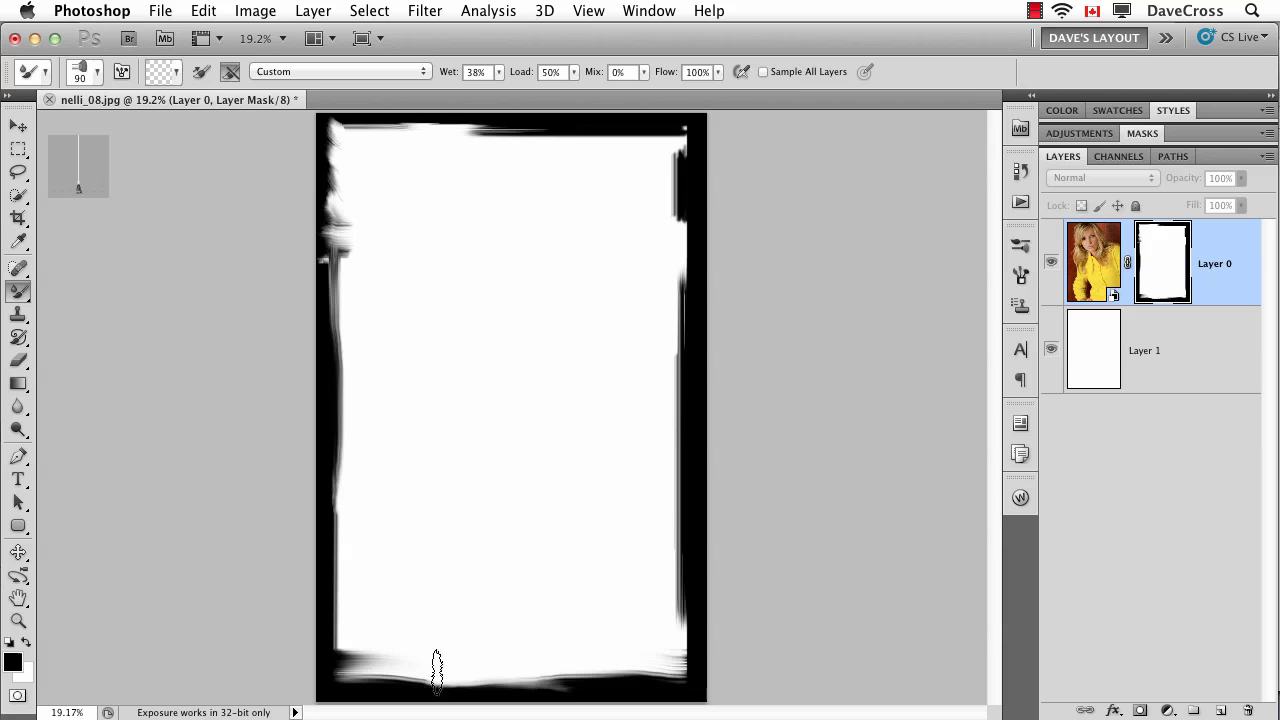
mouse_move(688, 630)
mouse_down()
mouse_move(670, 310)
mouse_move(695, 428)
mouse_move(654, 402)
mouse_move(691, 520)
mouse_move(669, 532)
mouse_move(669, 558)
mouse_move(693, 622)
mouse_move(670, 588)
mouse_move(708, 587)
mouse_move(691, 589)
mouse_move(685, 489)
mouse_move(698, 448)
mouse_move(684, 133)
mouse_move(468, 138)
mouse_move(694, 132)
mouse_up()
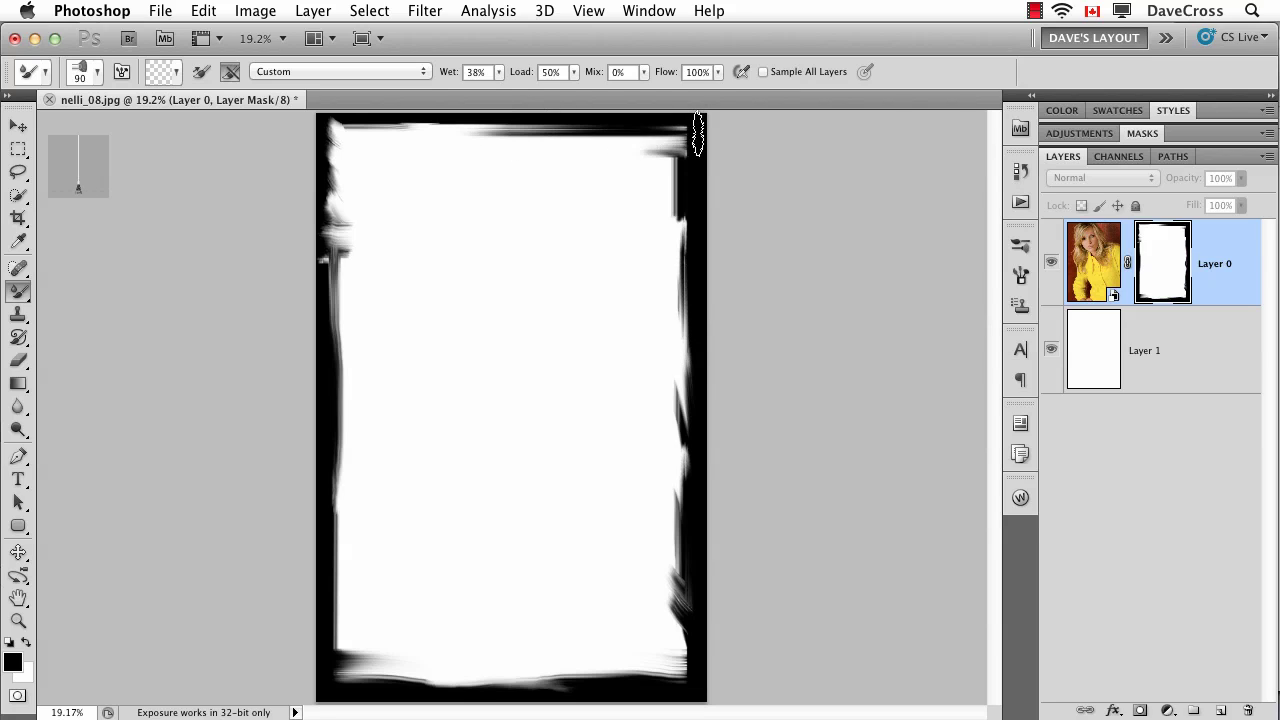
Apply an Unsharp Mask smart filter to Layer 0's image: Amount 120%, Radius 3.0, Threshold 0.
click(1089, 270)
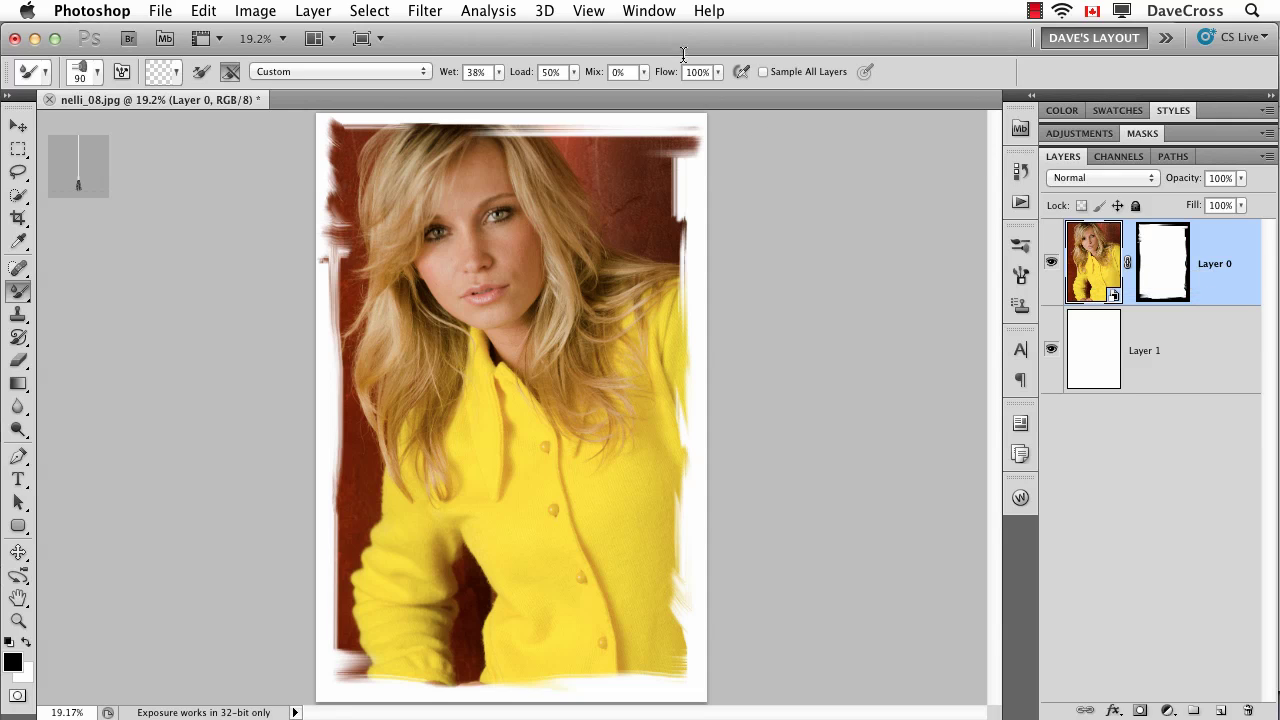
click(425, 10)
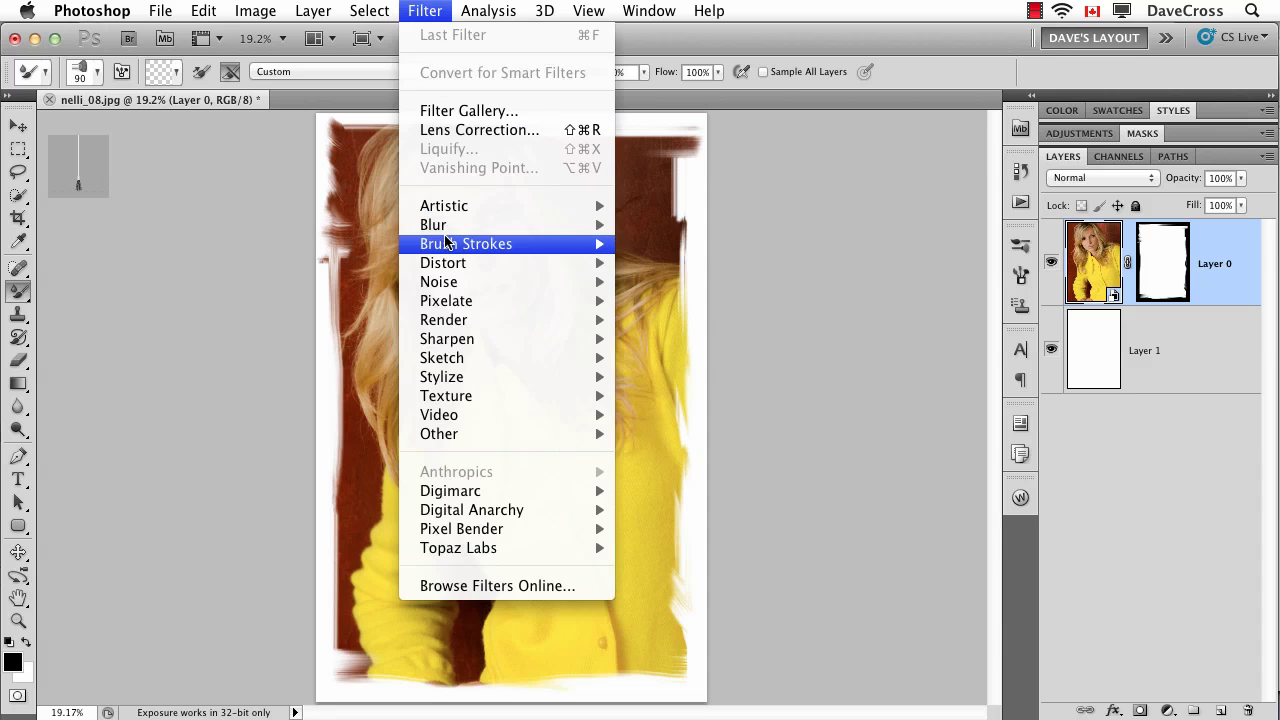
mouse_move(462, 328)
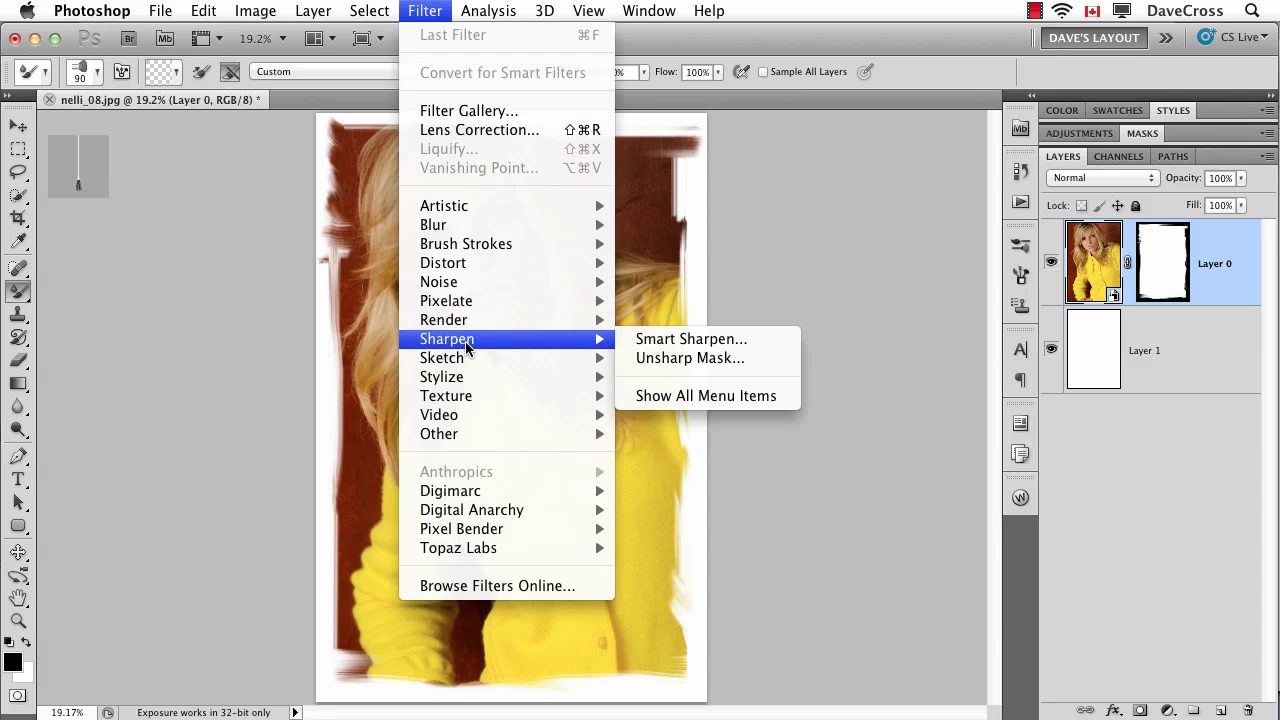
click(660, 358)
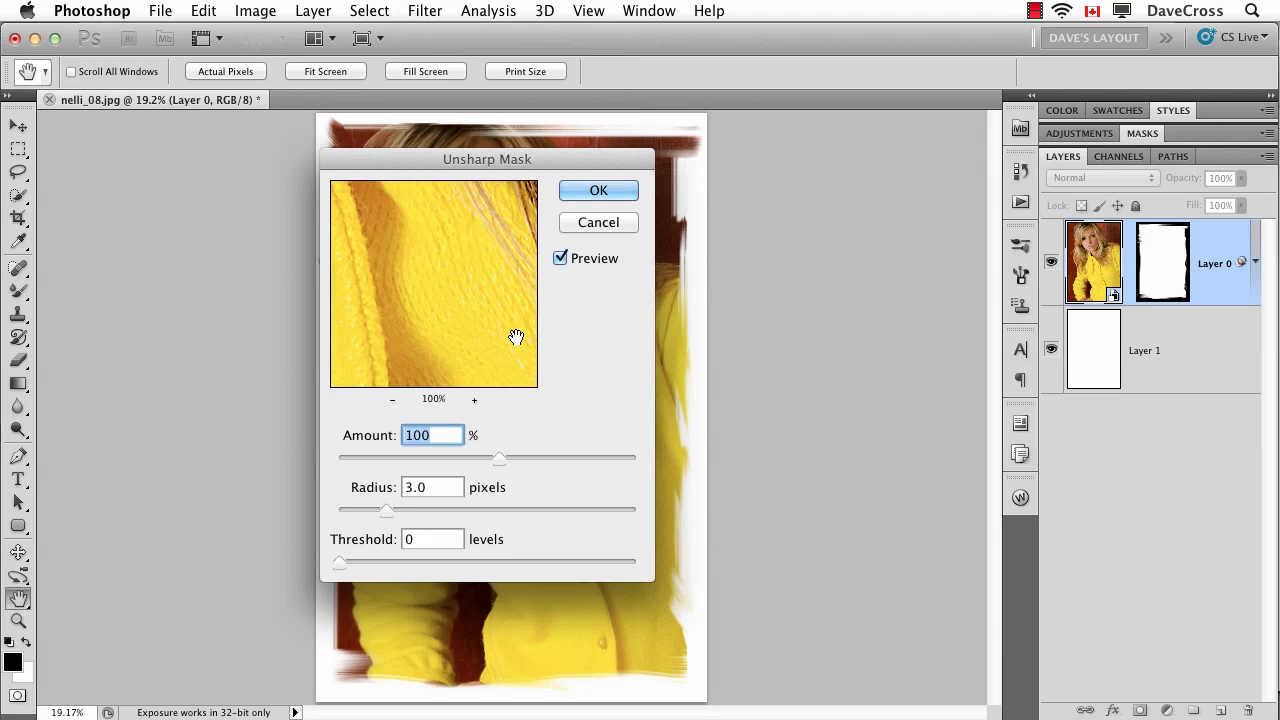
text(120)
drag(471, 234, 457, 397)
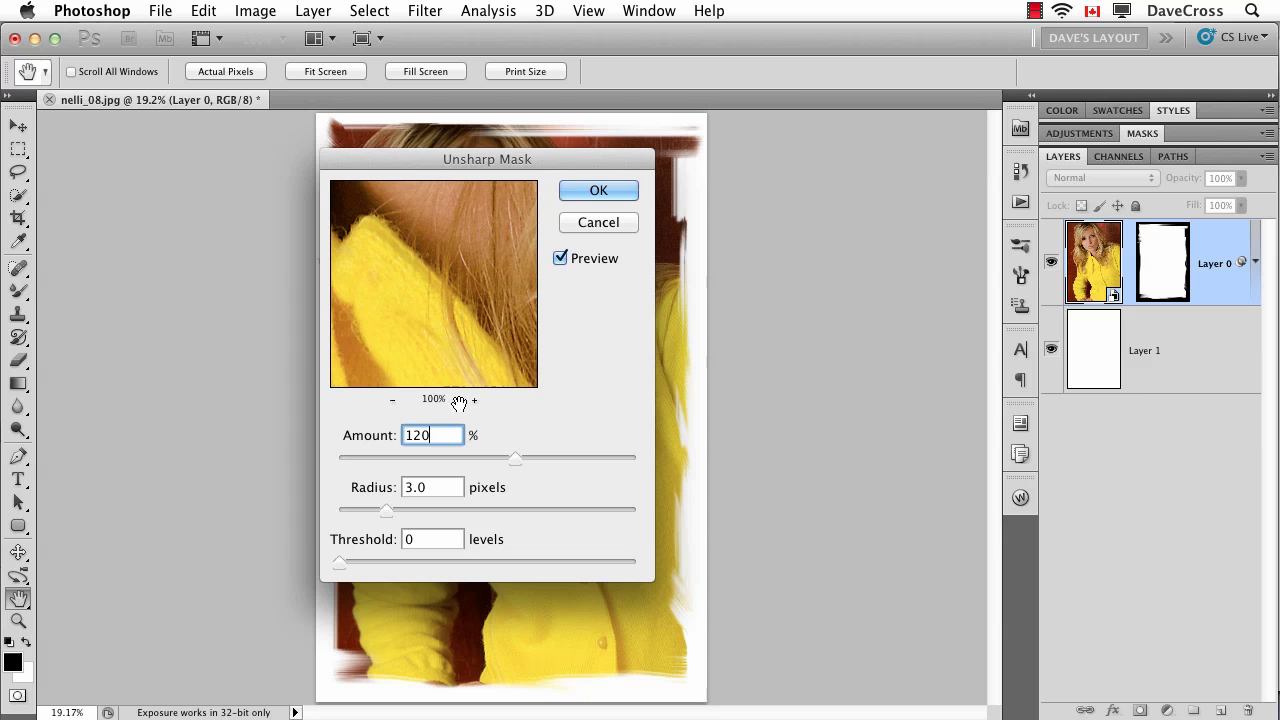
click(610, 192)
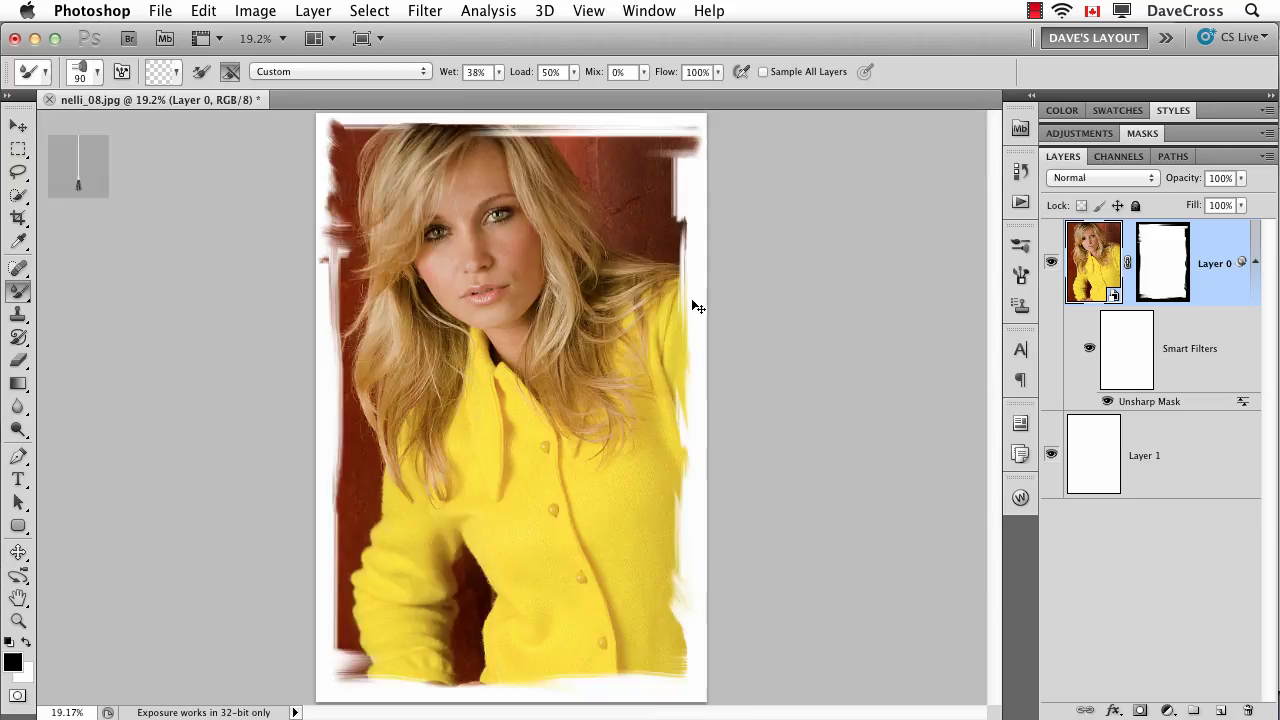
Zoom in on the model's face and target the Smart Filters mask.
key(super+1)
drag(571, 251, 637, 650)
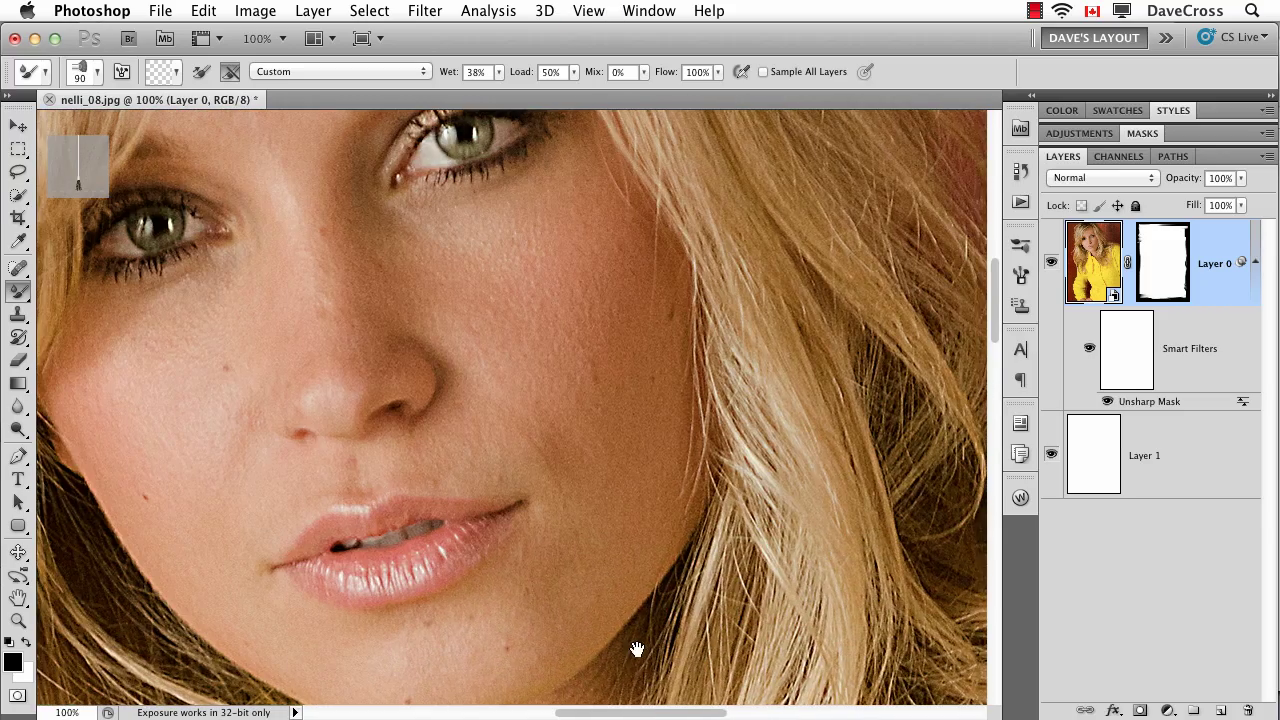
key(super+minus)
key(super+minus)
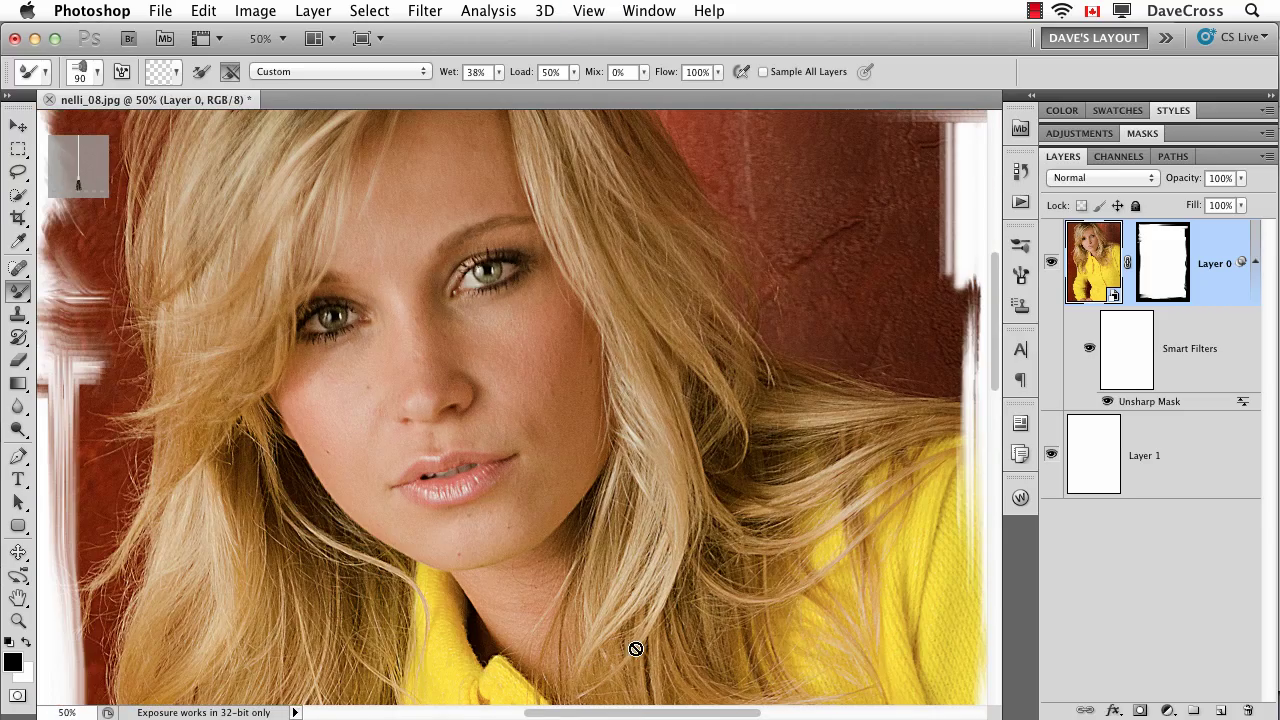
click(1133, 344)
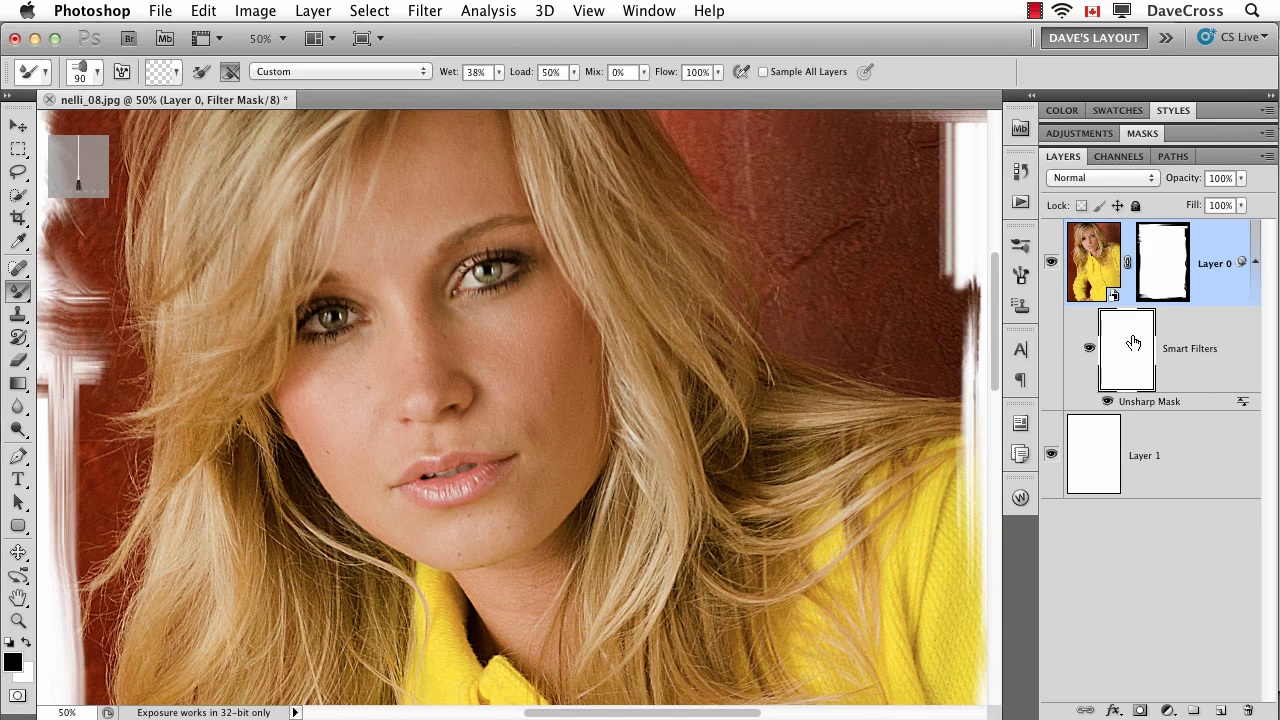
Switch to the regular Brush with a round preset enlarged to 400 pixels.
key(m)
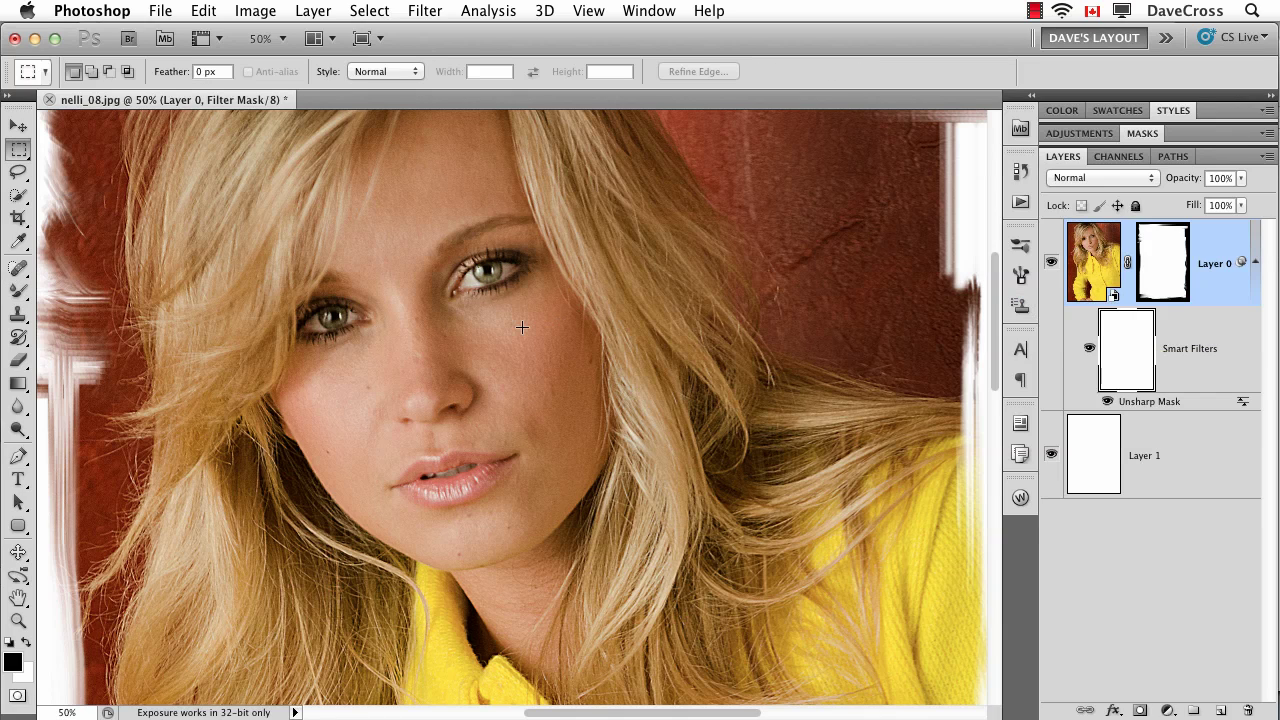
key(b)
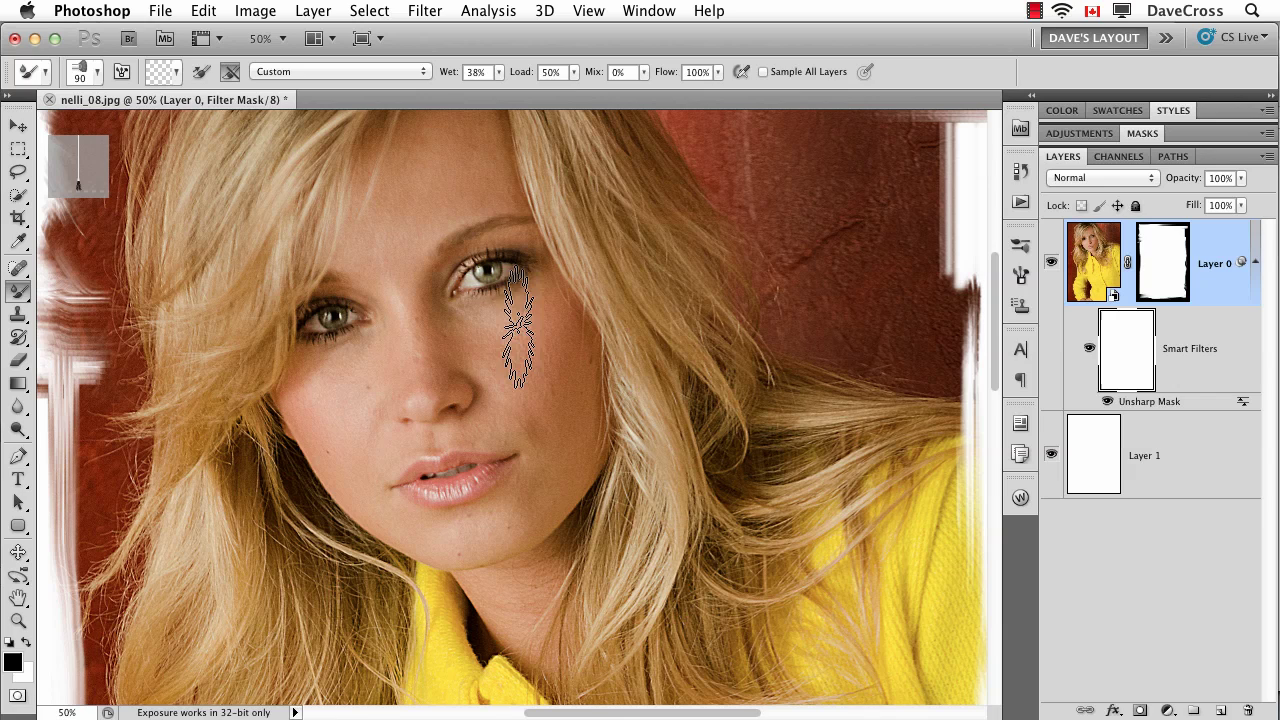
key(shift+b)
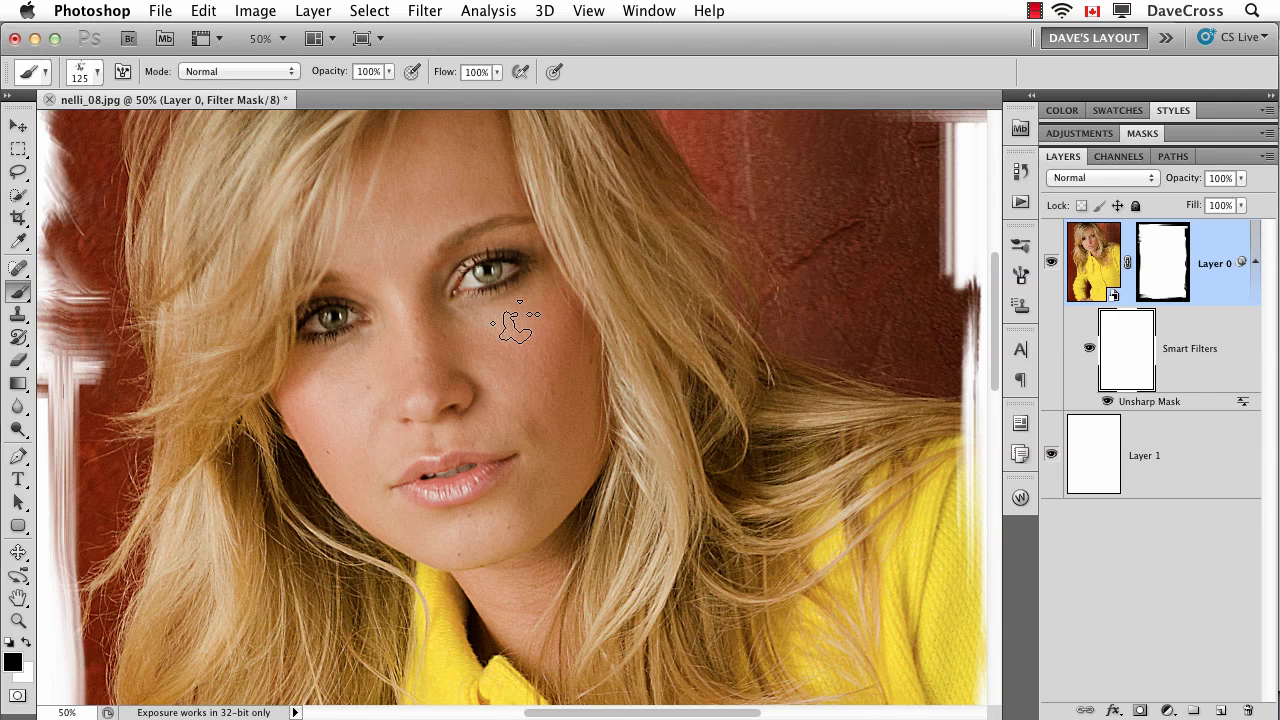
right_click(416, 262)
double_click(512, 385)
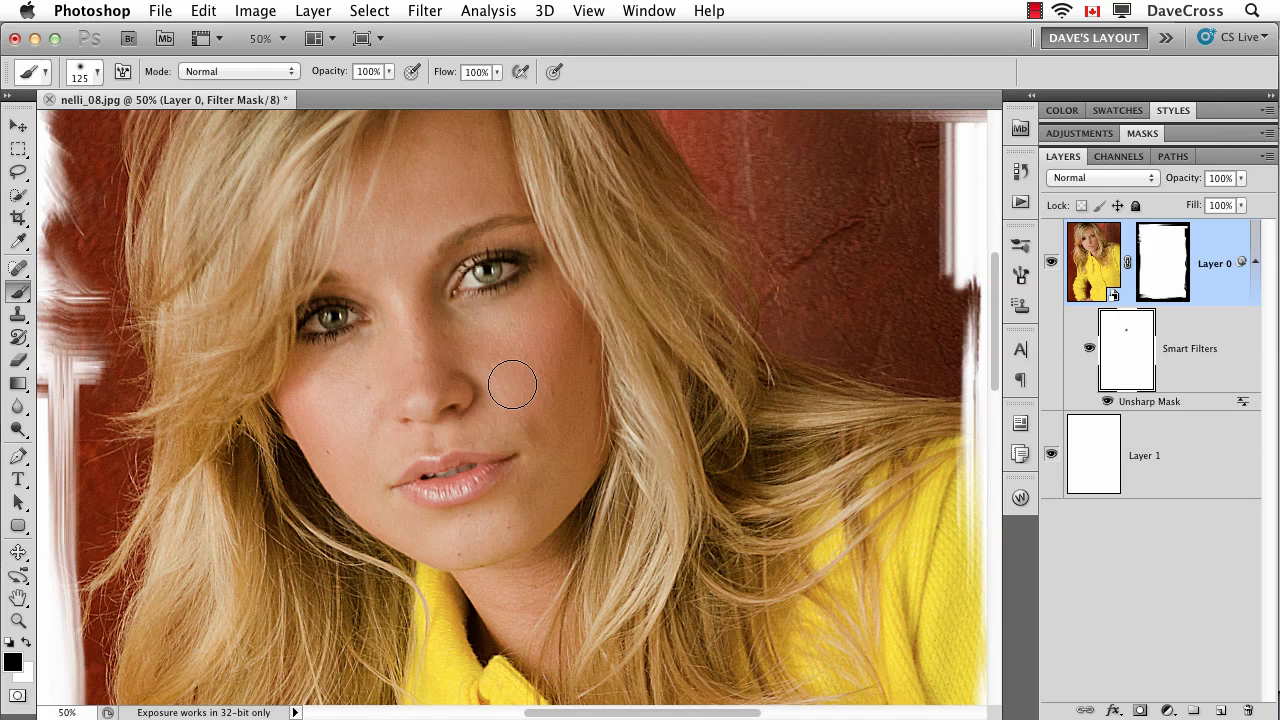
key(bracketright)
key(bracketright)
key(bracketright)
key(bracketright)
key(bracketright)
key(bracketright)
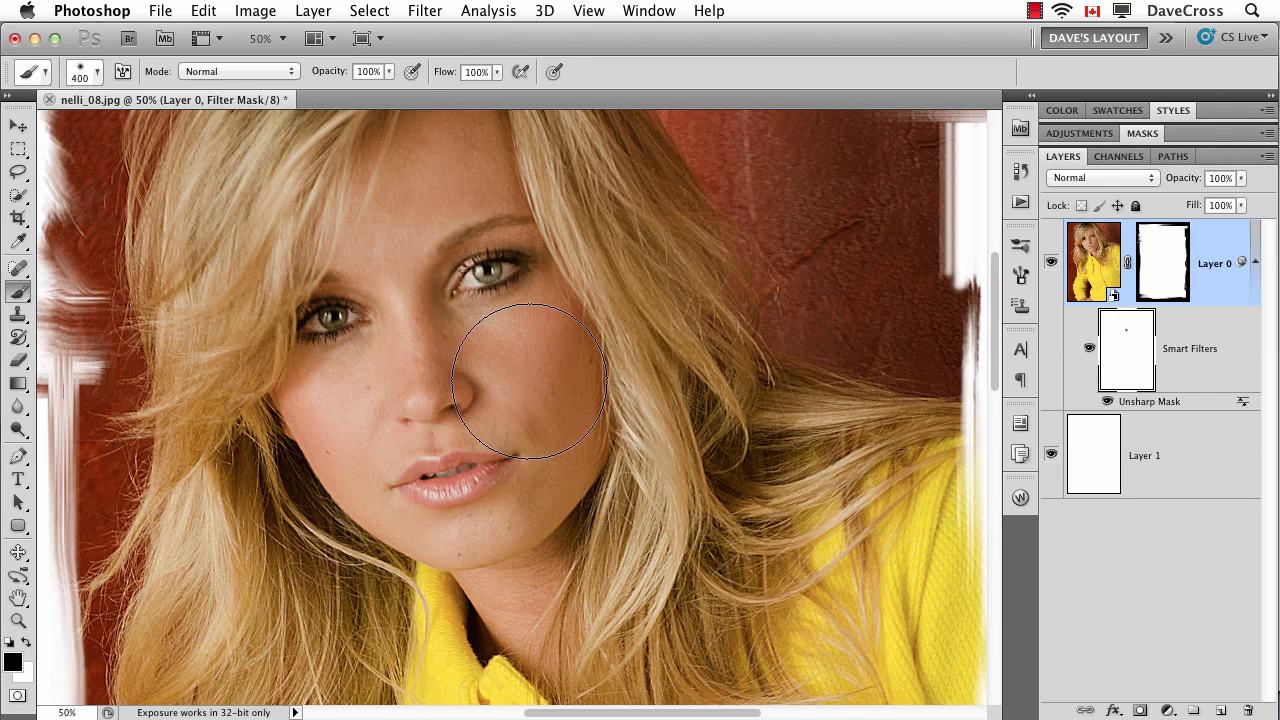
Paint black over the cheek, nose, chin and neck, shrinking the brush to 150 px.
mouse_move(528, 380)
mouse_down()
mouse_move(480, 381)
mouse_move(527, 406)
mouse_move(532, 434)
mouse_move(516, 372)
mouse_move(407, 371)
mouse_move(374, 398)
mouse_move(405, 232)
mouse_move(442, 174)
mouse_move(421, 190)
mouse_move(428, 302)
mouse_up()
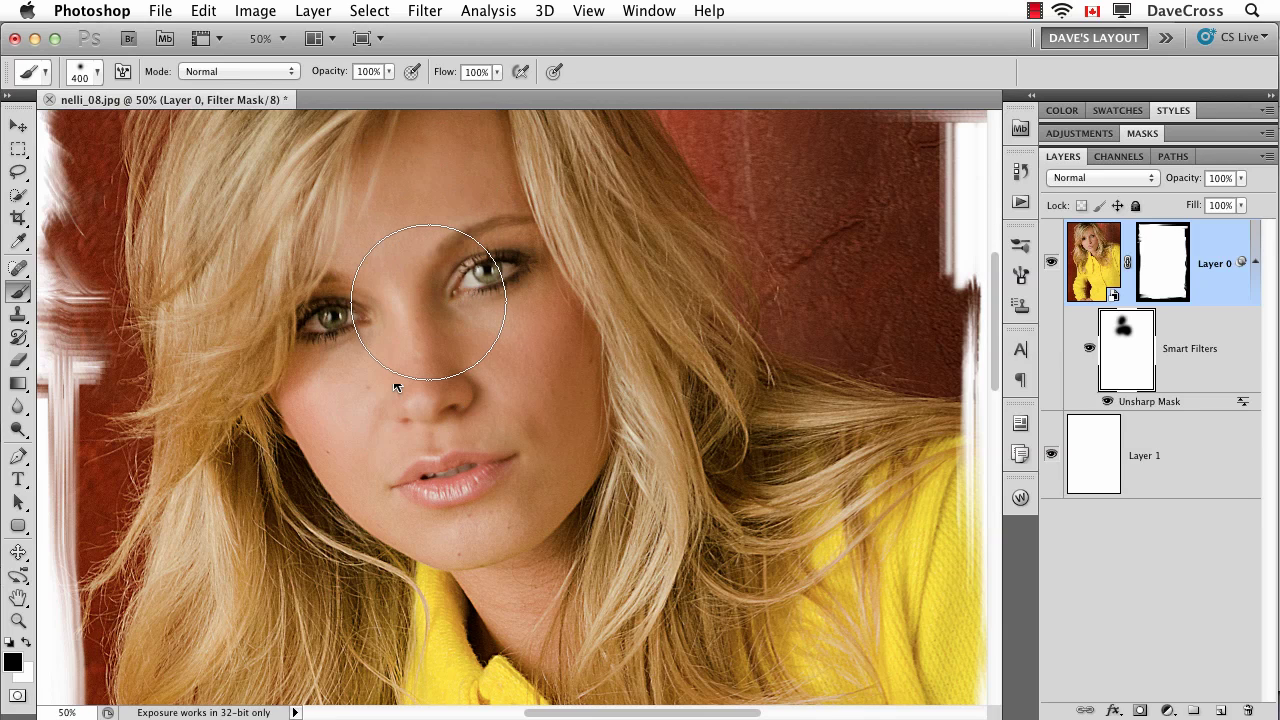
key(bracketleft)
key(bracketleft)
key(bracketleft)
key(bracketleft)
key(bracketleft)
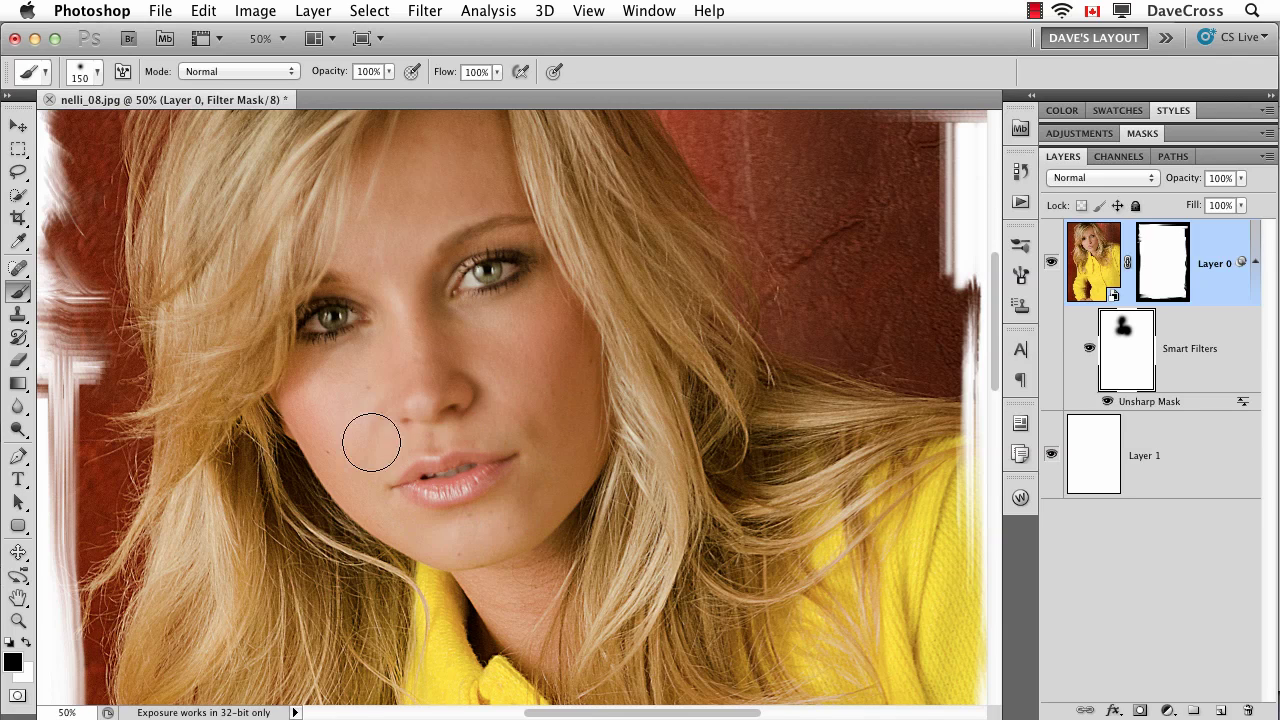
drag(363, 374, 383, 330)
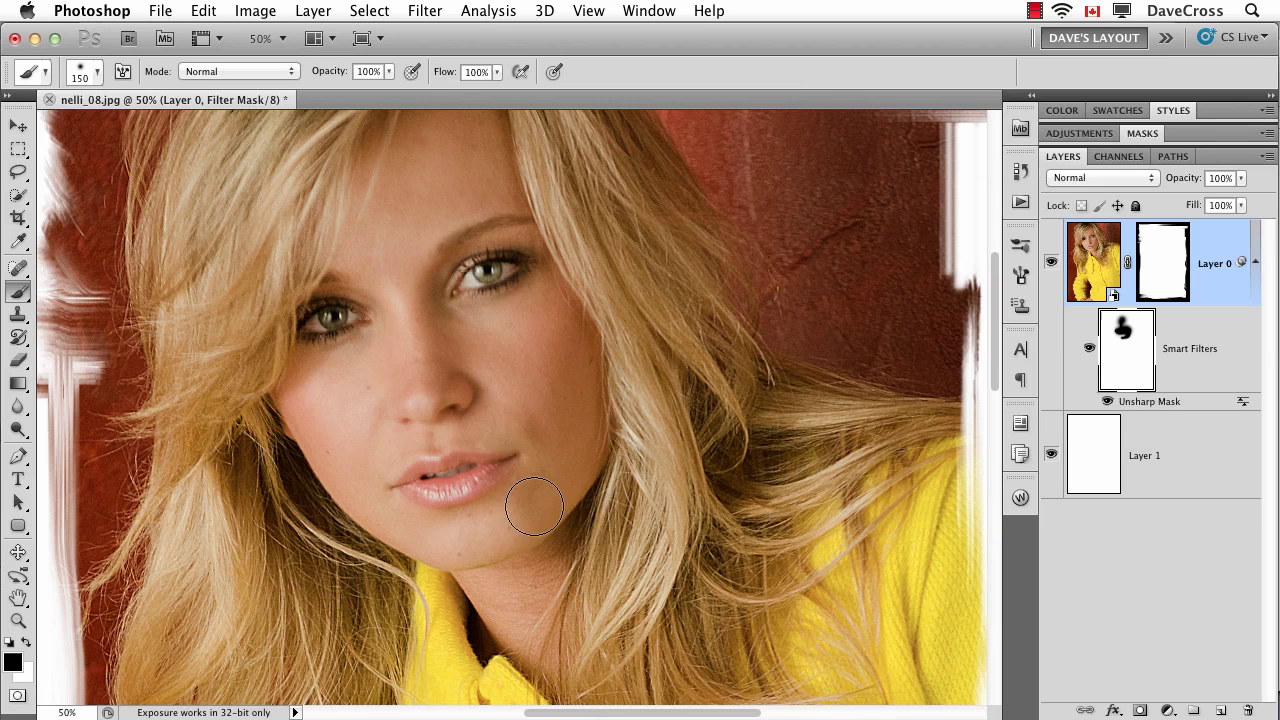
mouse_move(534, 508)
mouse_down()
mouse_move(522, 576)
mouse_move(557, 563)
mouse_move(499, 627)
mouse_move(537, 600)
mouse_up()
key(super+0)
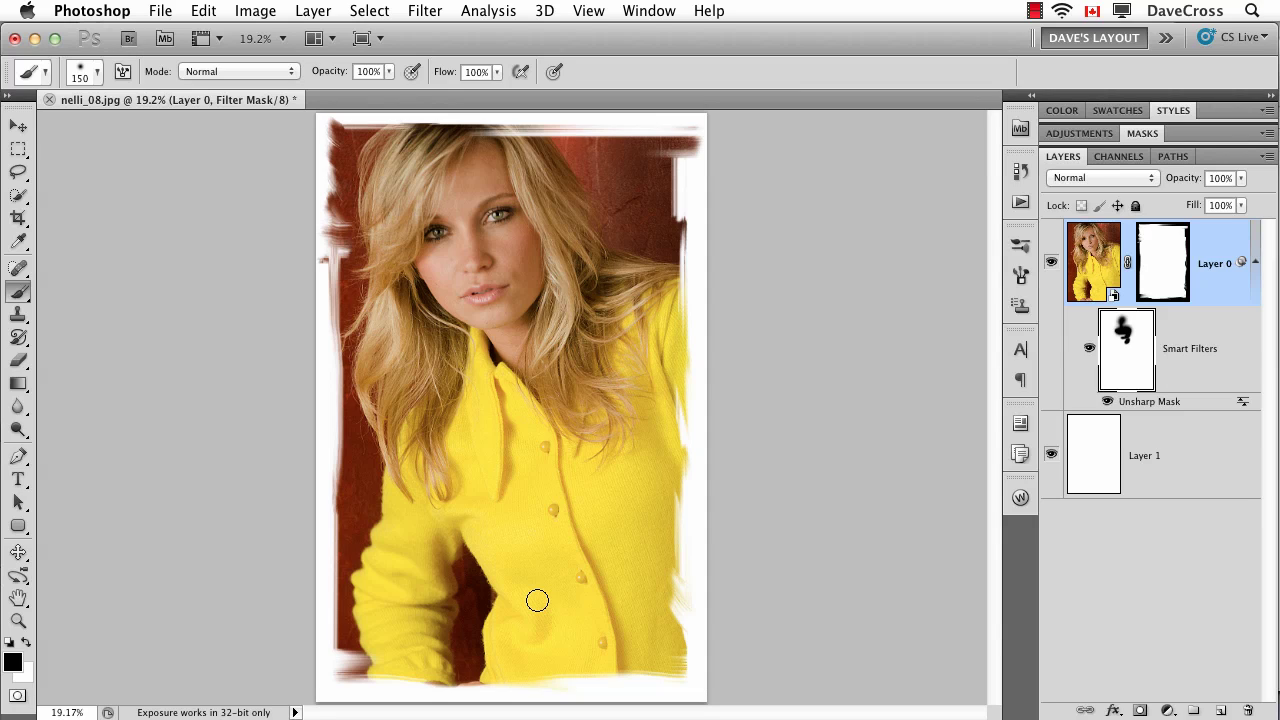
Replace Layer 0's smart object contents with tiffany.jpg.
key(v)
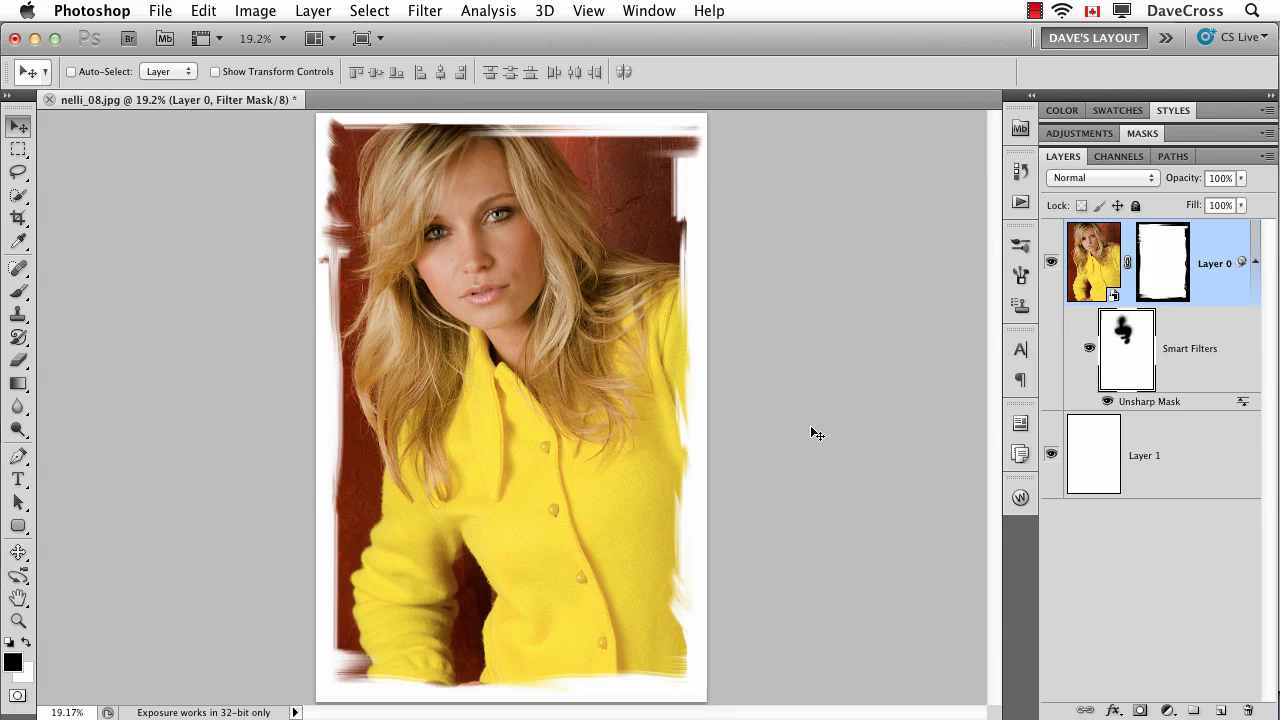
click(1103, 255)
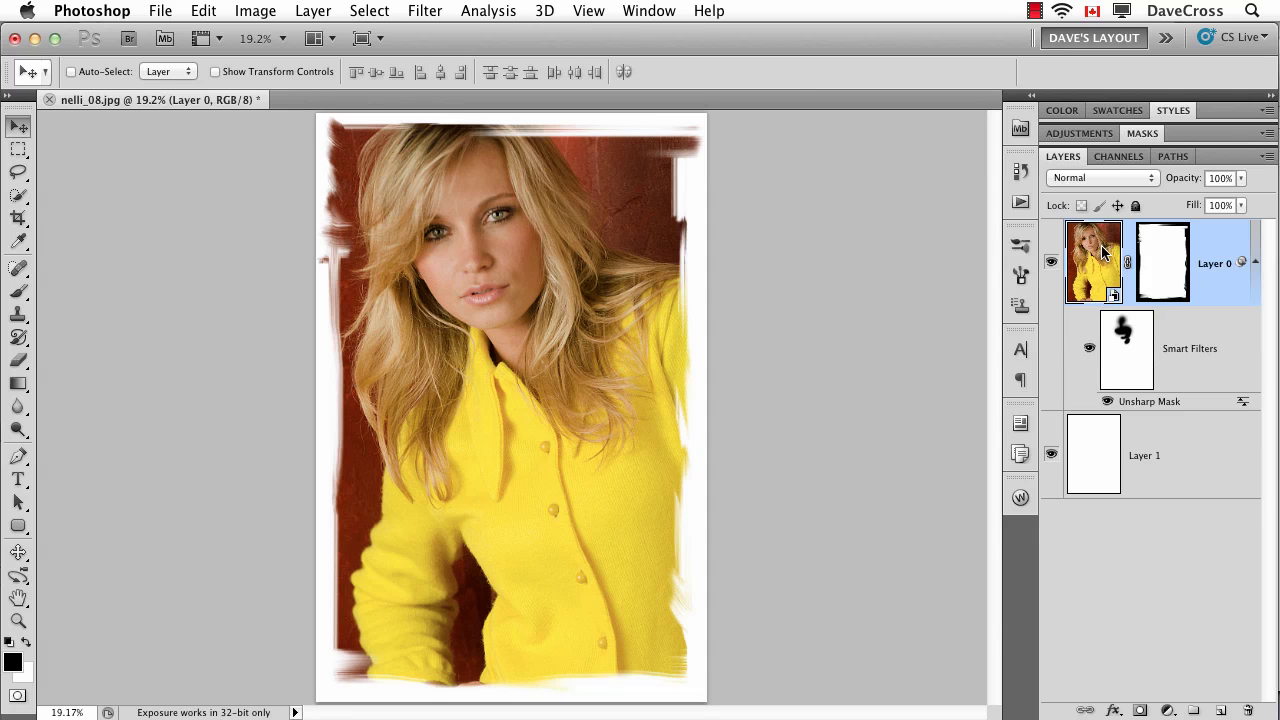
right_click(1221, 288)
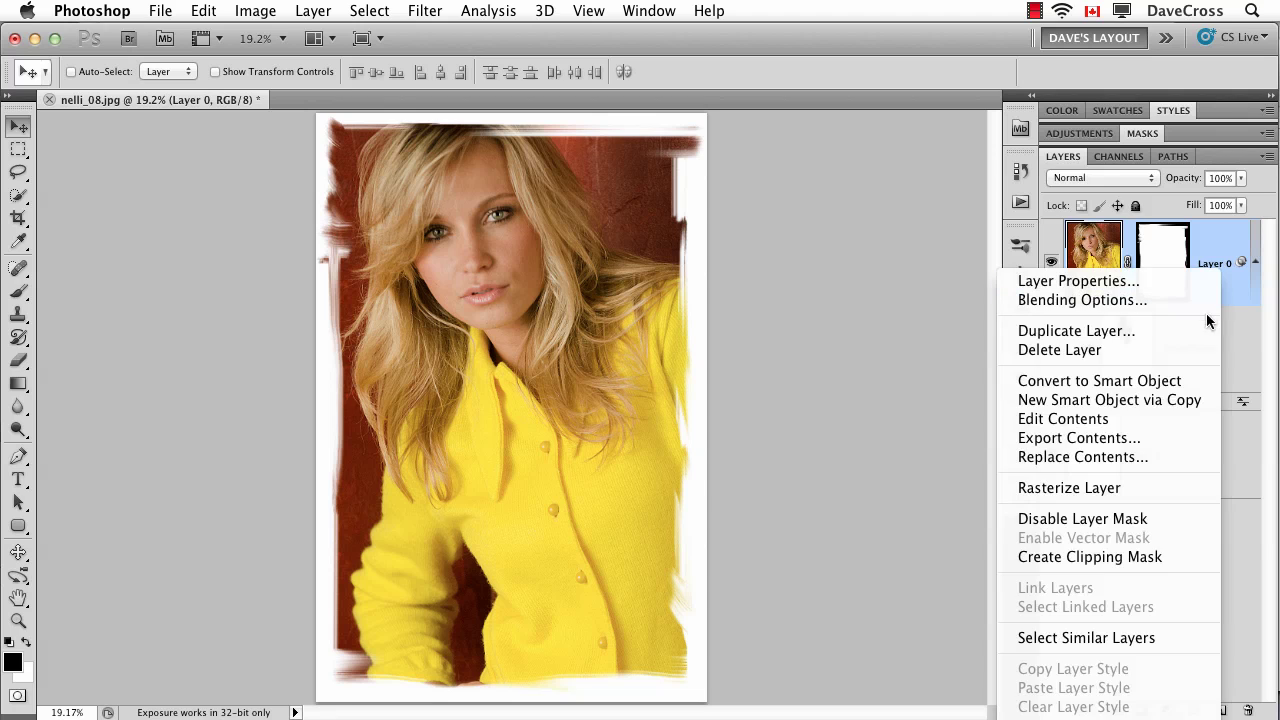
click(1156, 459)
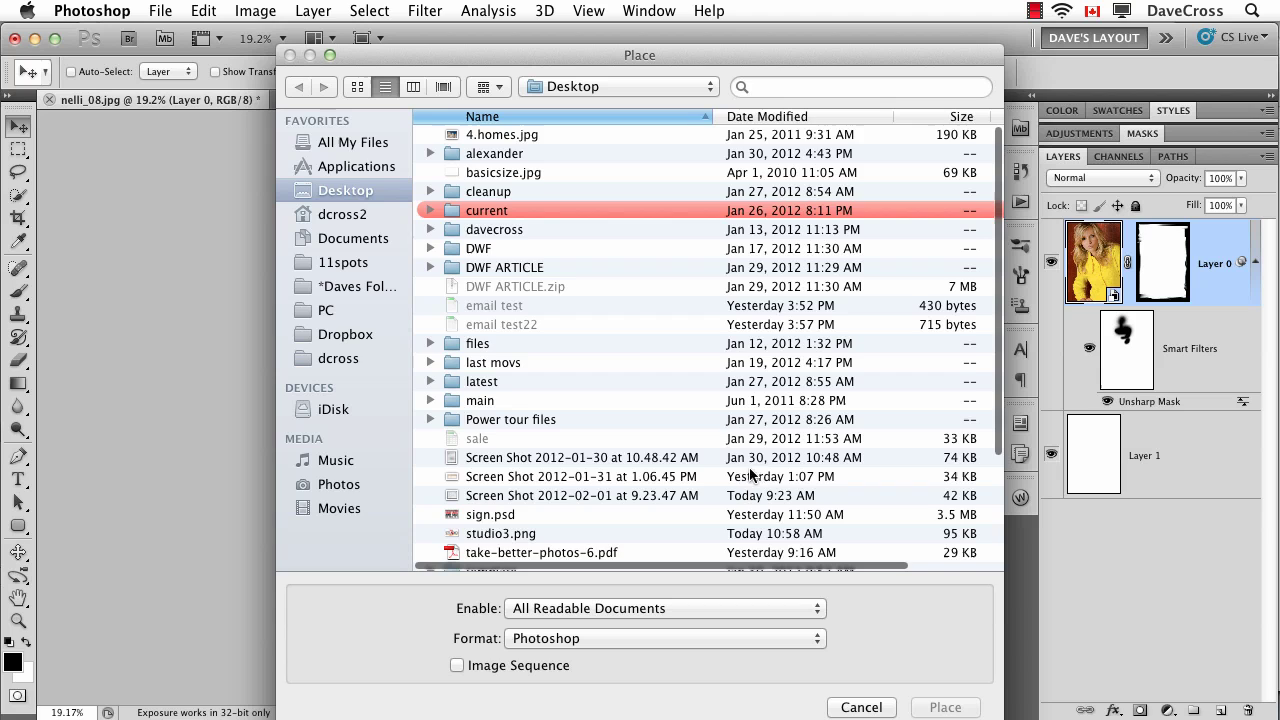
scroll(532, 403, down, 5)
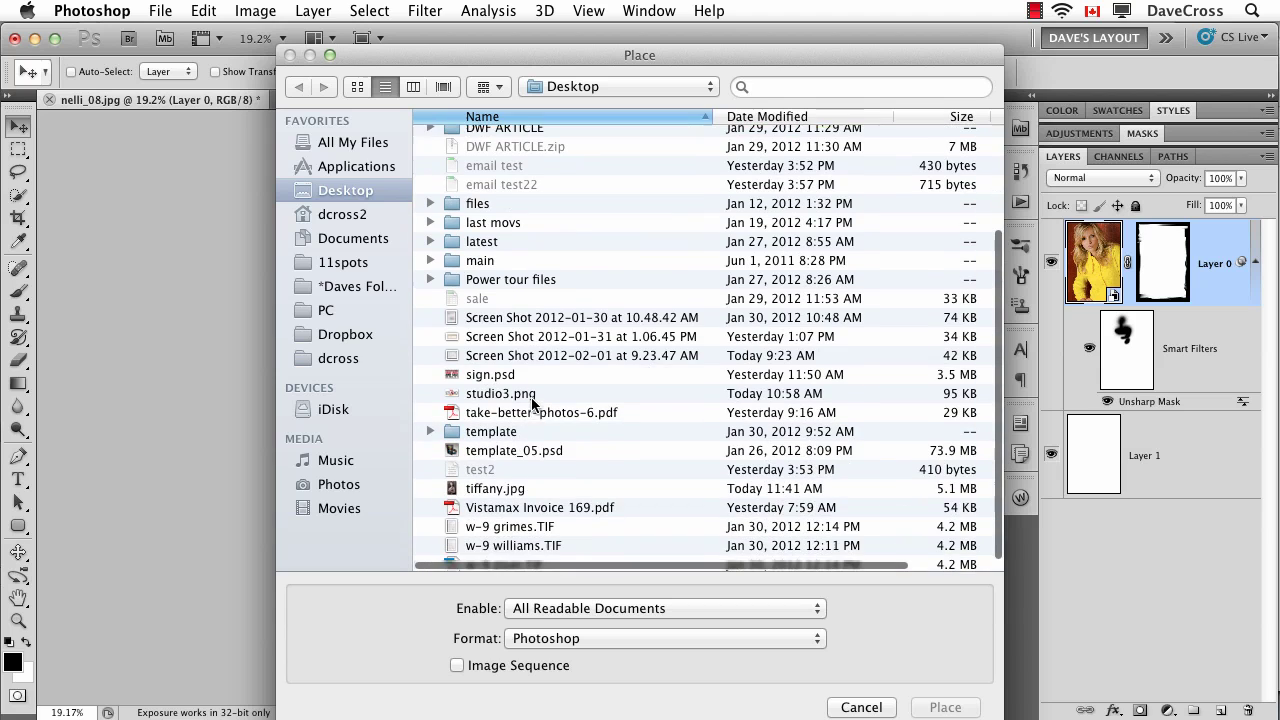
click(520, 486)
double_click(520, 486)
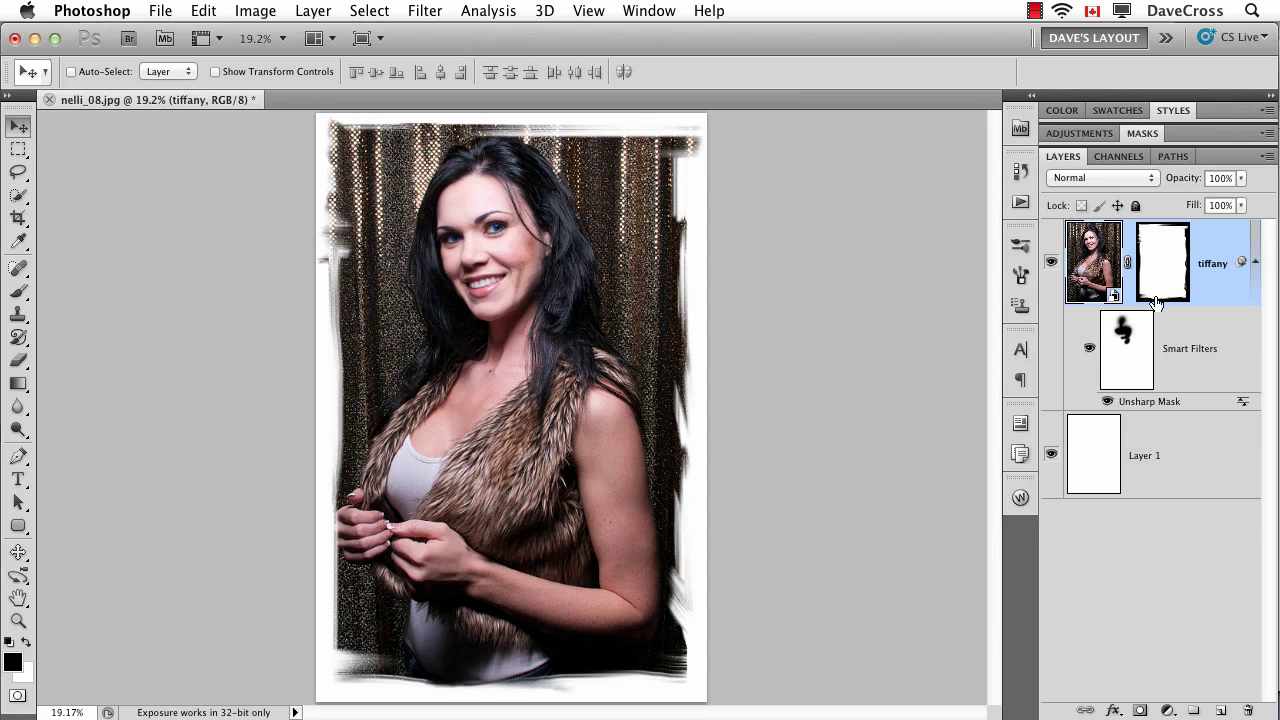
Reset the Unsharp Mask filter mask to white and zoom in on the new face.
click(1134, 366)
key(super+BackSpace)
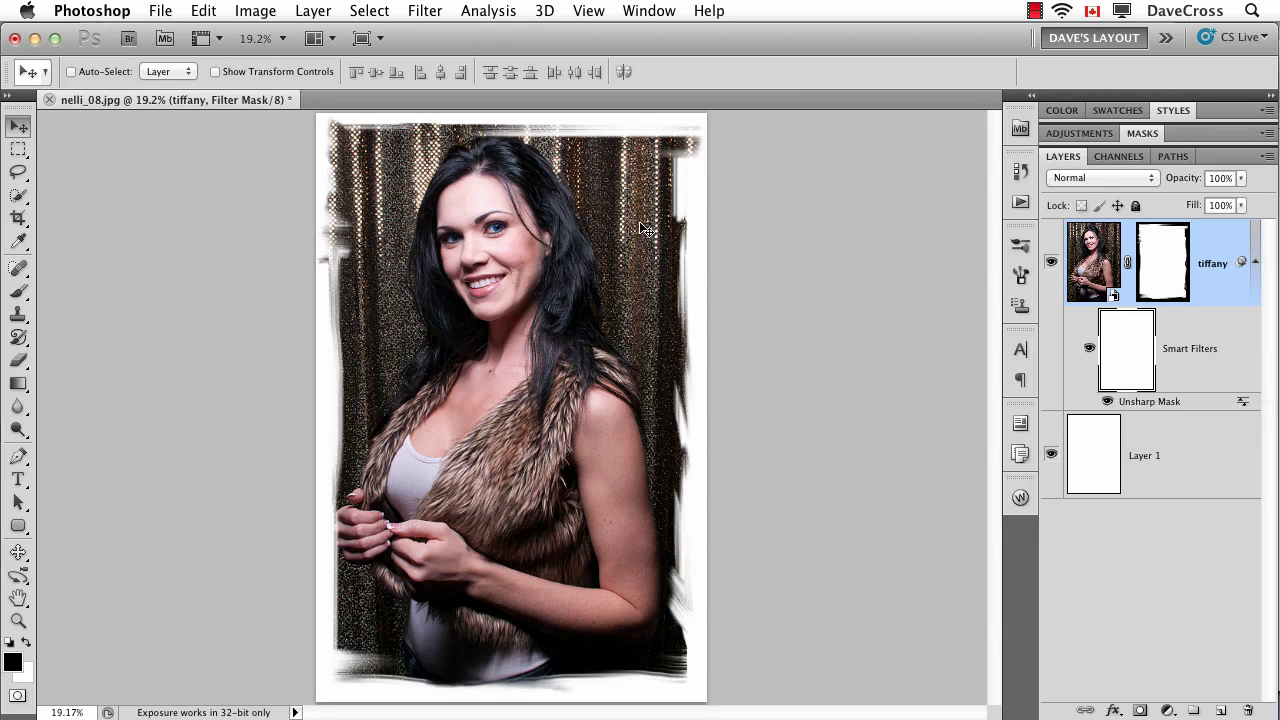
drag(502, 226, 556, 402)
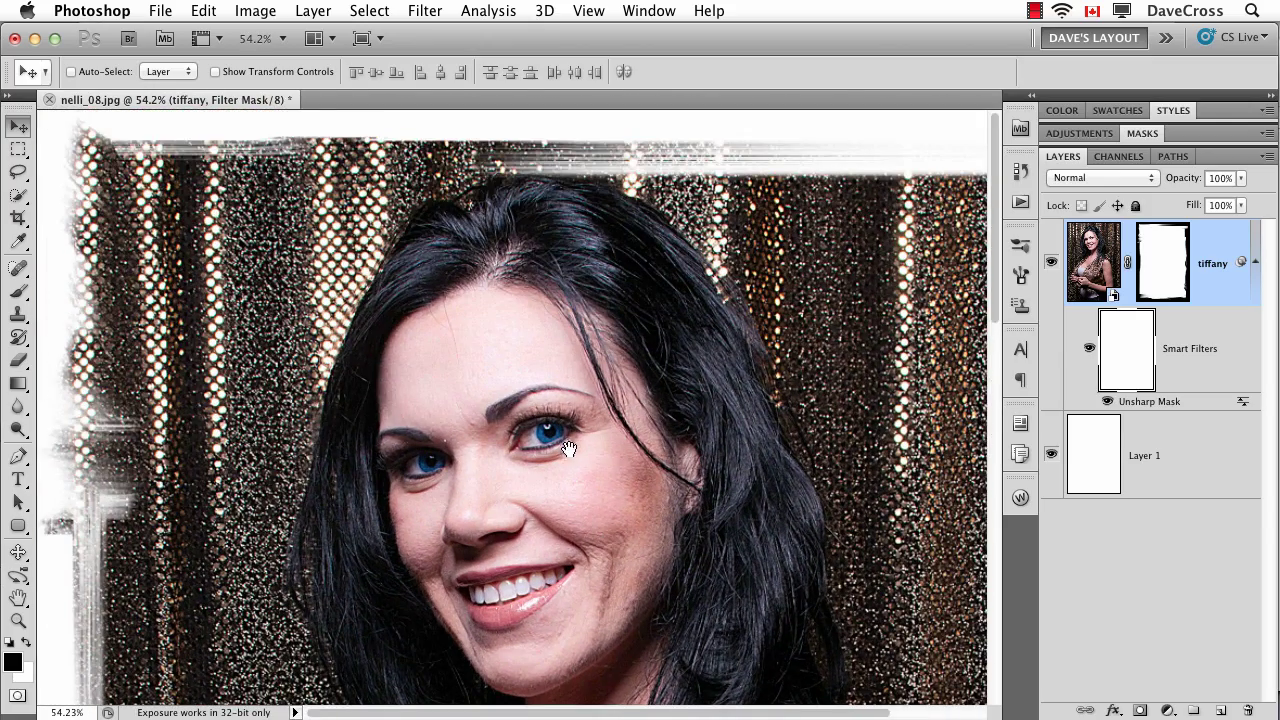
drag(568, 449, 561, 385)
Paint black over the nose, forehead, cheek, neck and chest on the filter mask.
key(b)
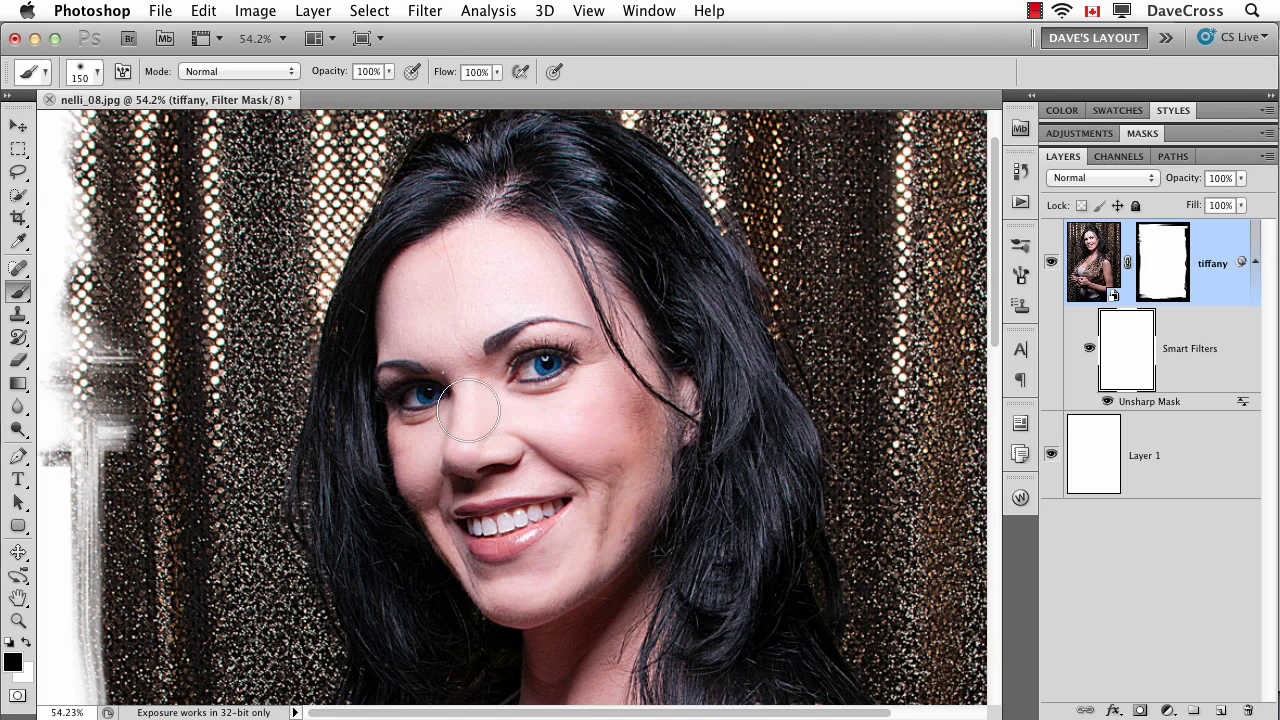
mouse_move(467, 410)
mouse_down()
mouse_move(459, 302)
mouse_move(521, 289)
mouse_move(452, 265)
mouse_move(549, 284)
mouse_move(620, 413)
mouse_up()
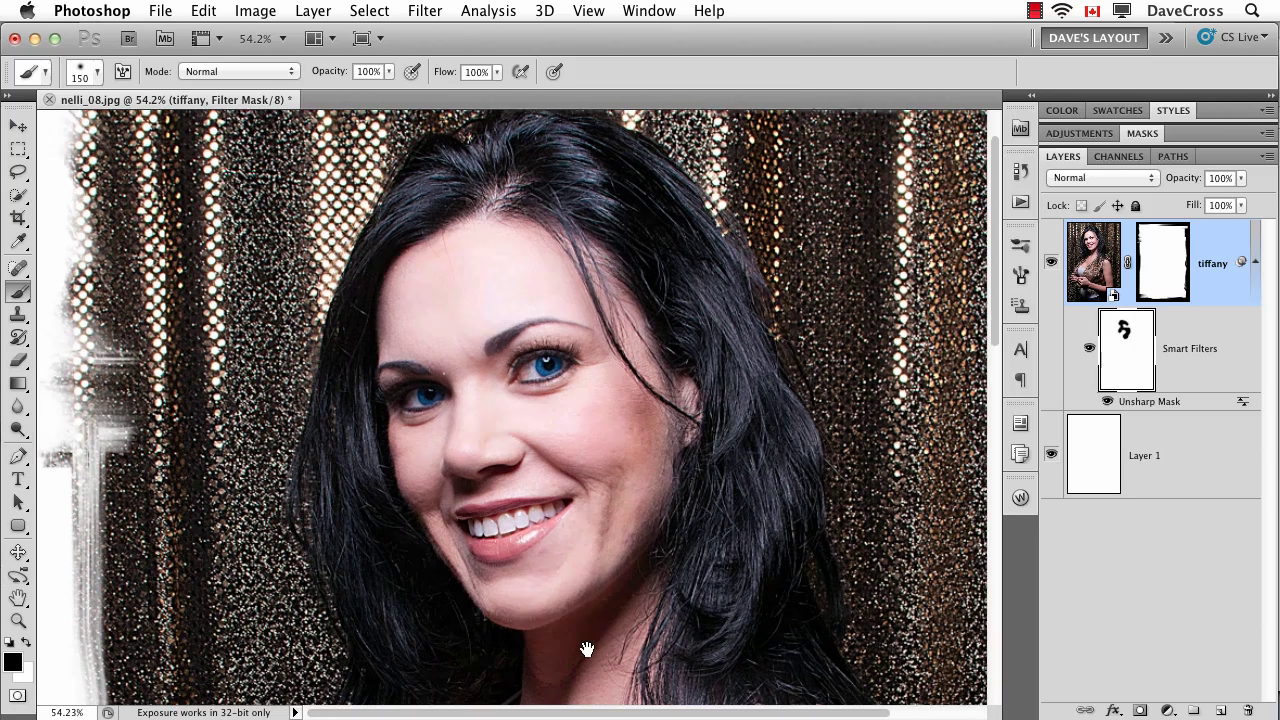
drag(587, 650, 587, 395)
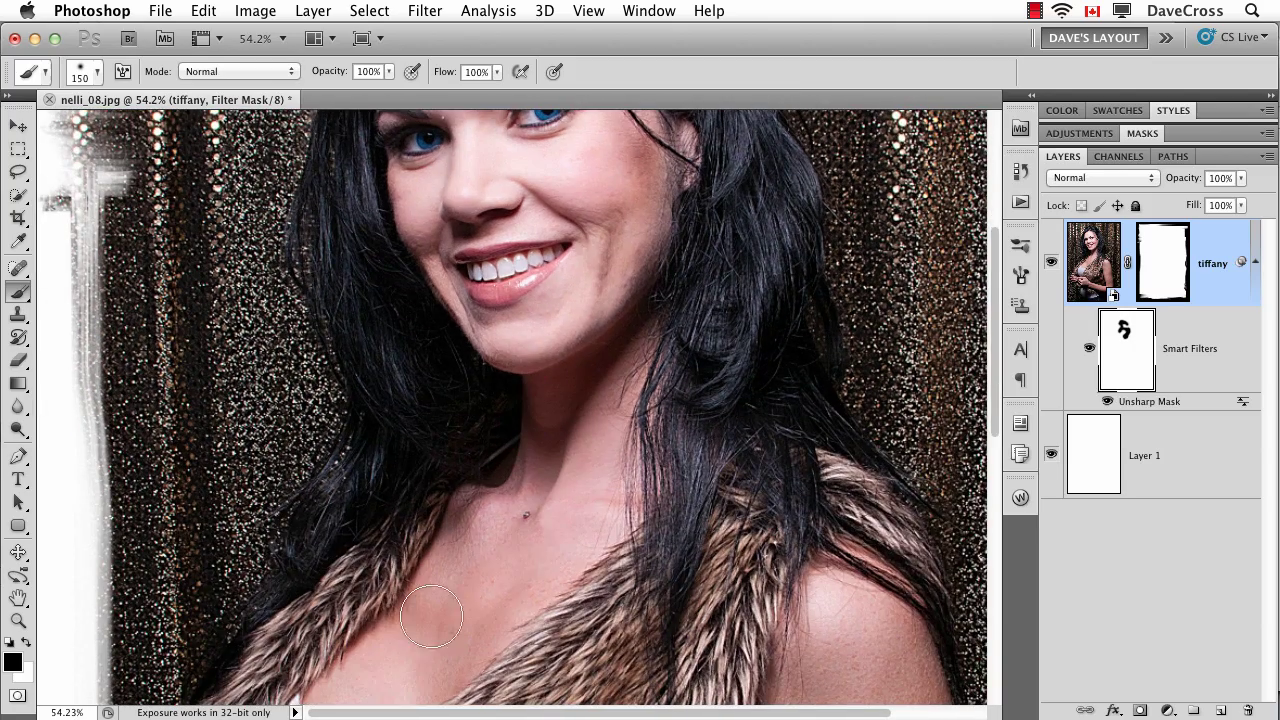
drag(431, 617, 585, 520)
key(super+0)
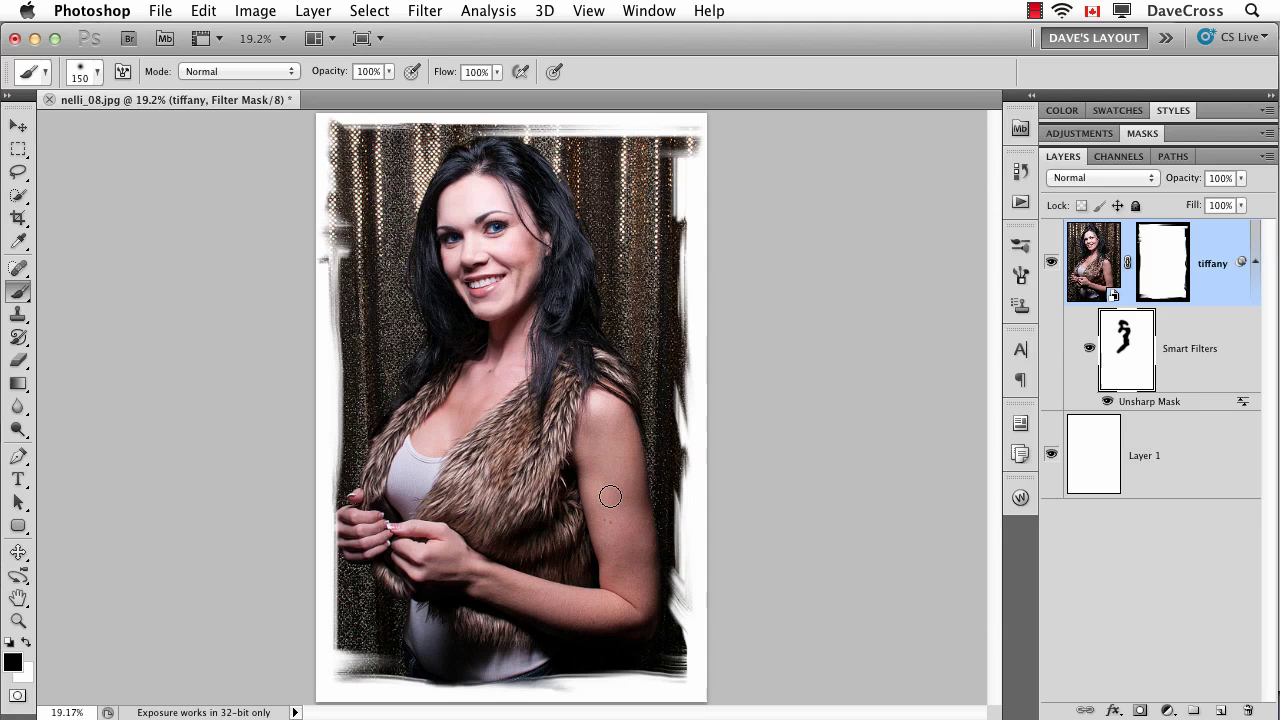
Apply a Spatter filter with Spray Radius 18 to Layer 0's layer mask.
click(1161, 257)
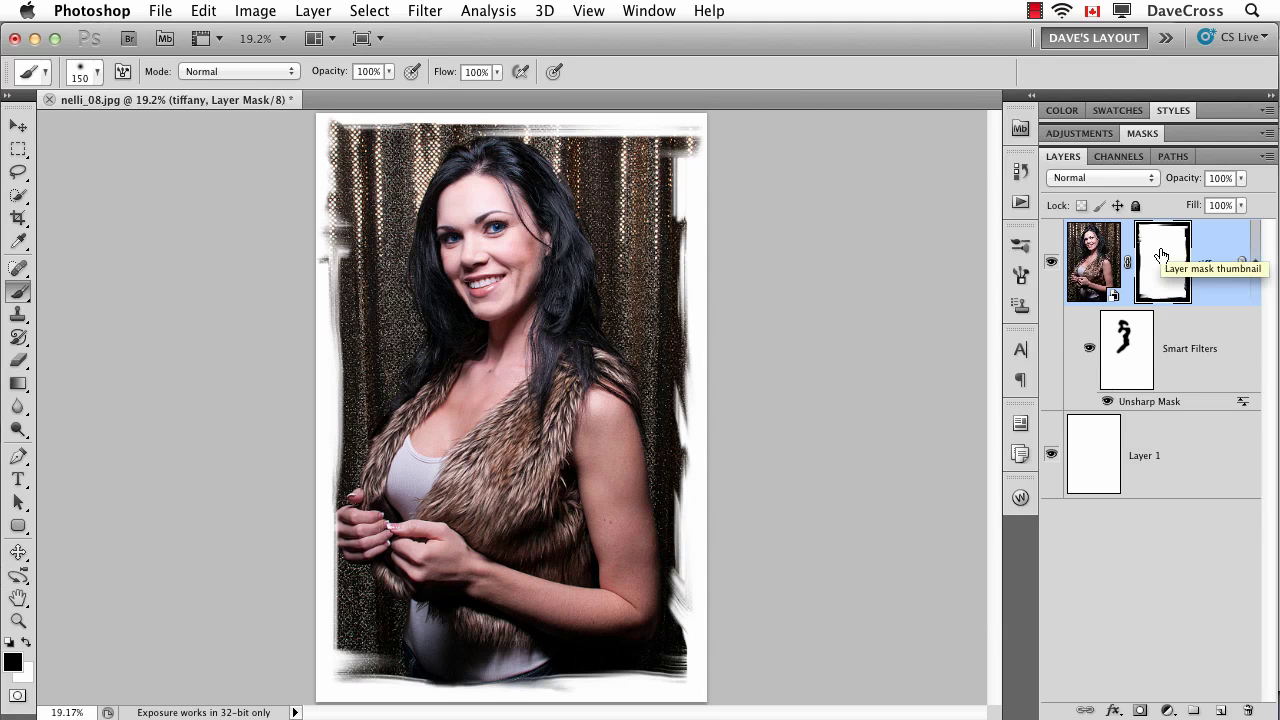
click(426, 10)
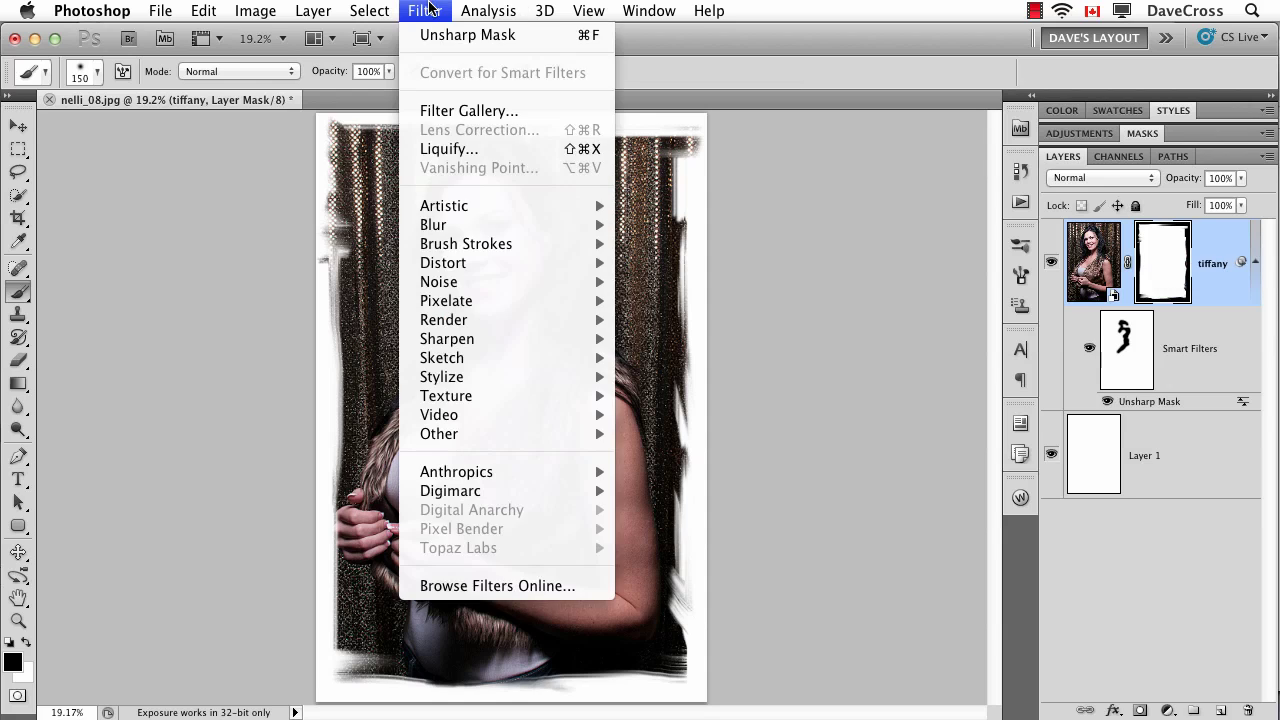
mouse_move(454, 228)
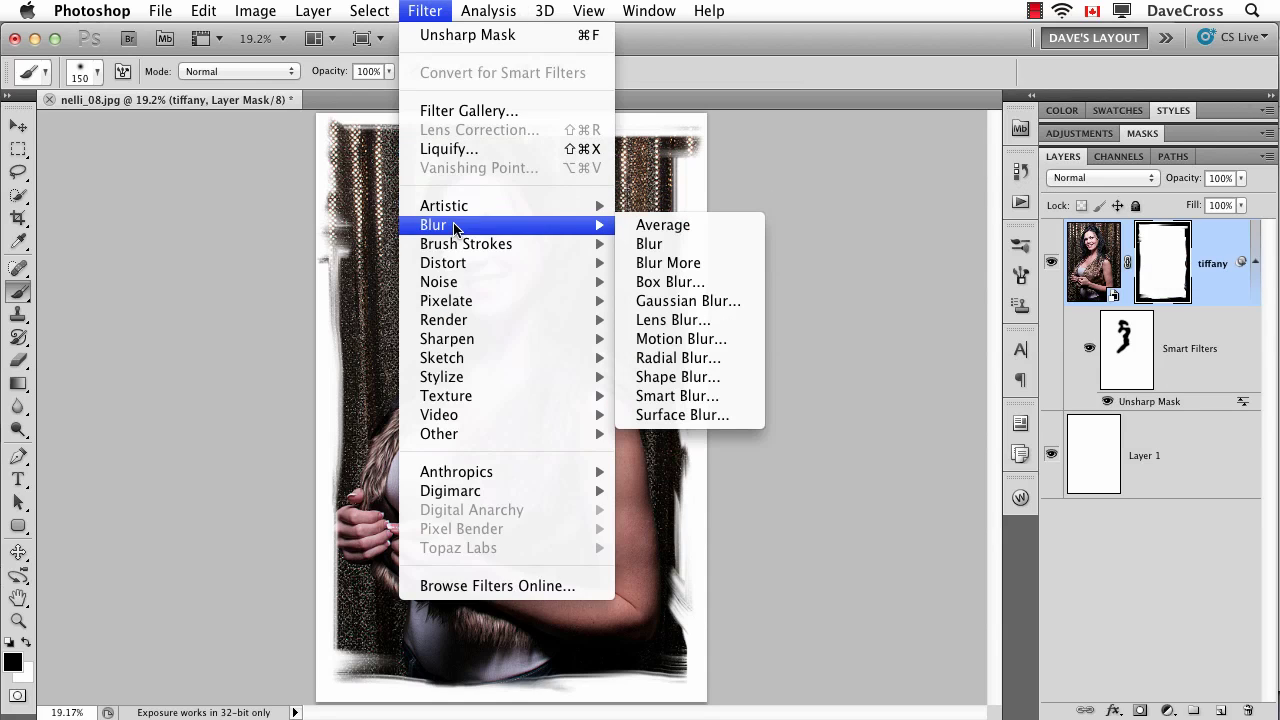
click(668, 338)
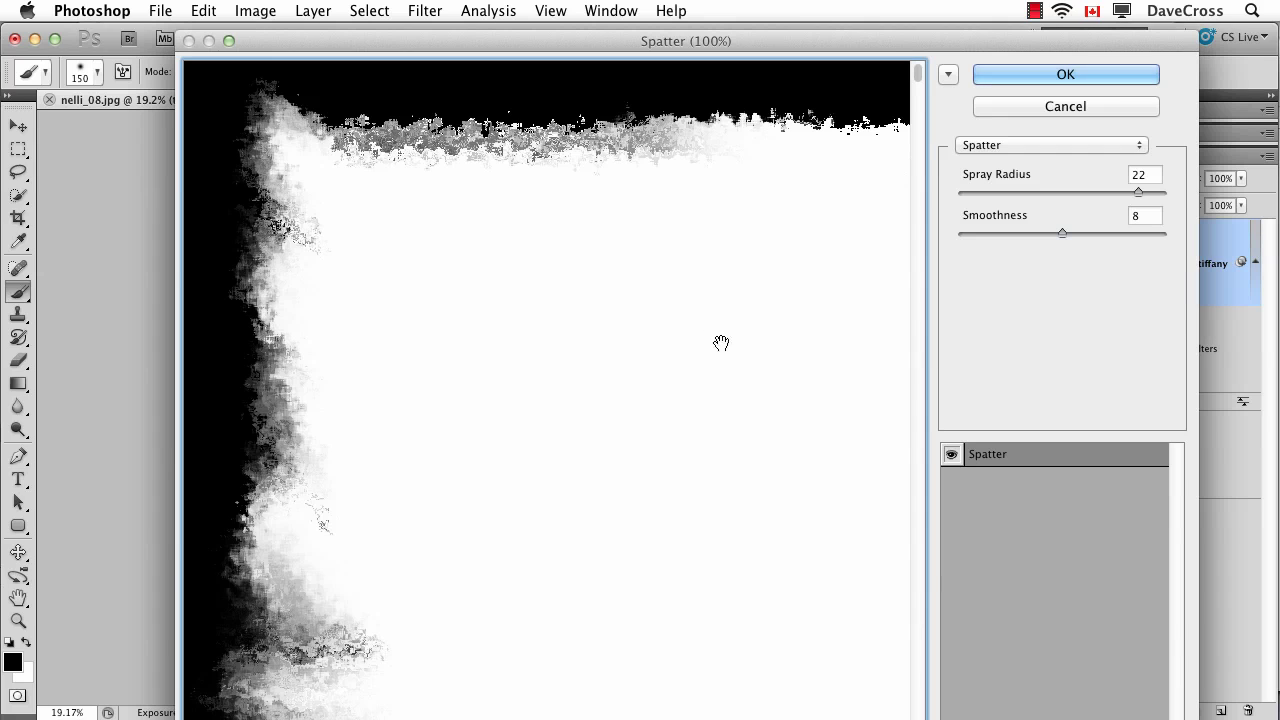
drag(1138, 191, 1112, 192)
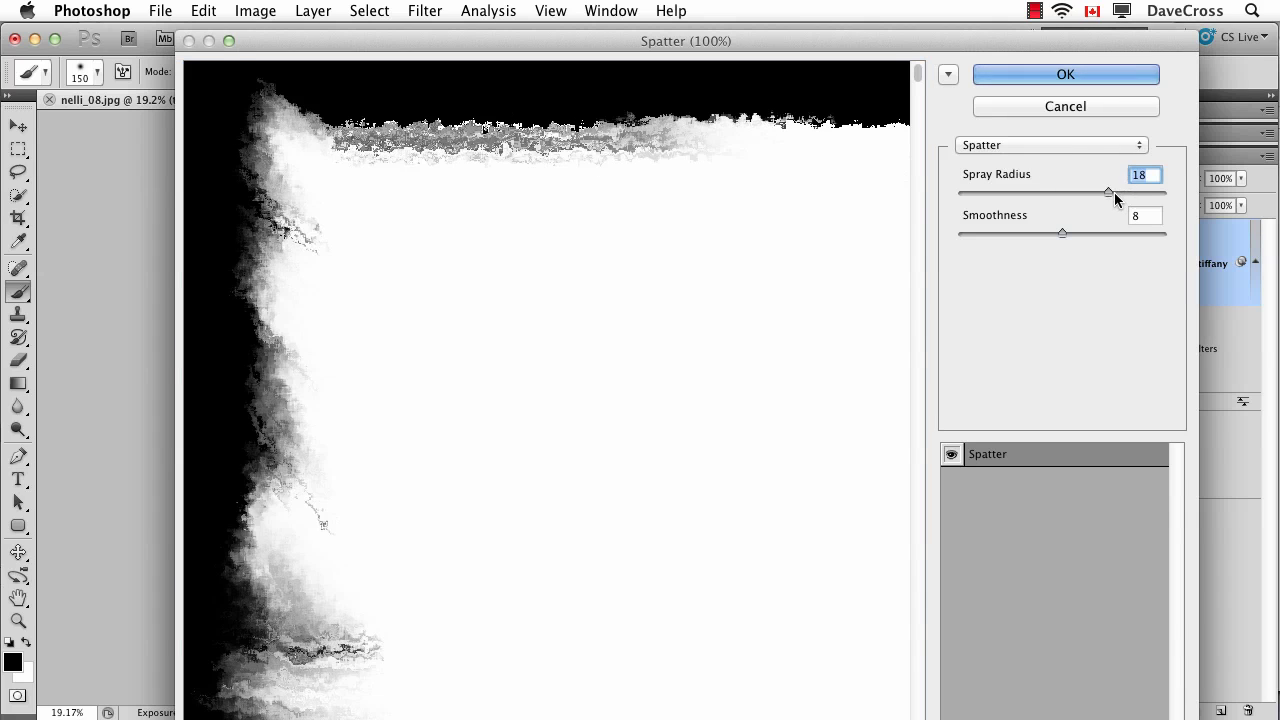
click(1062, 80)
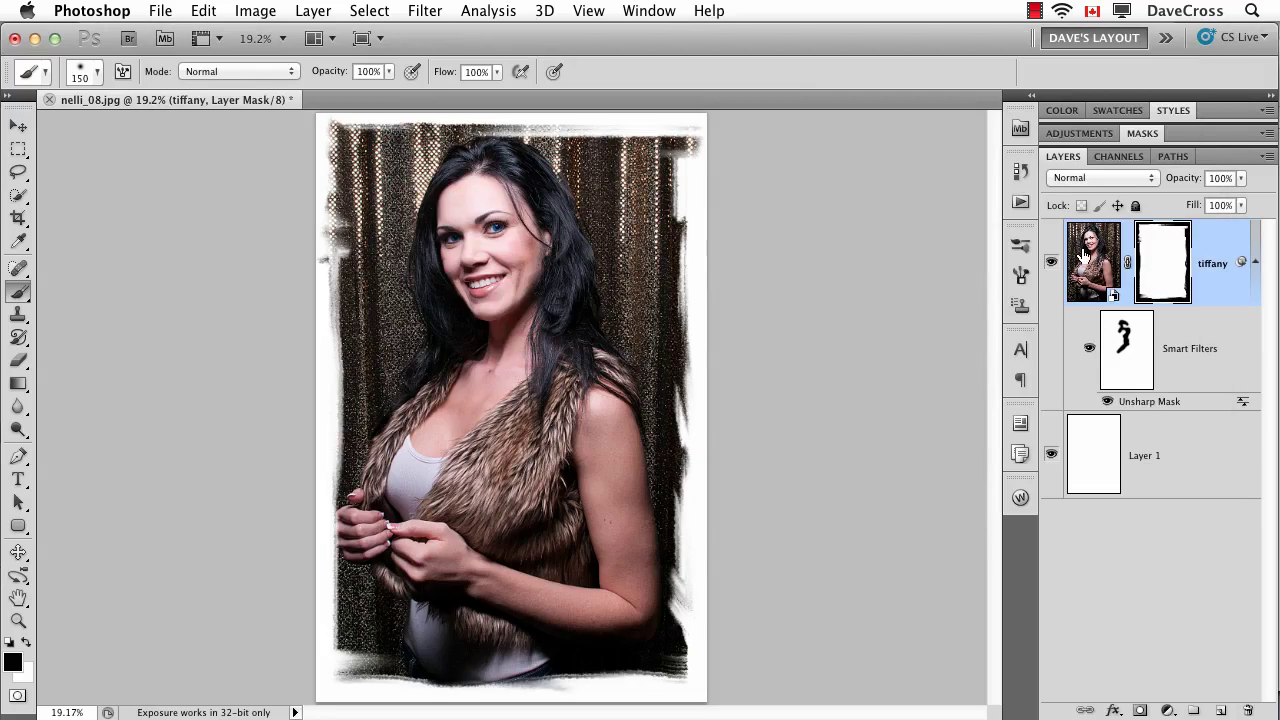
key(super+1)
drag(409, 206, 899, 548)
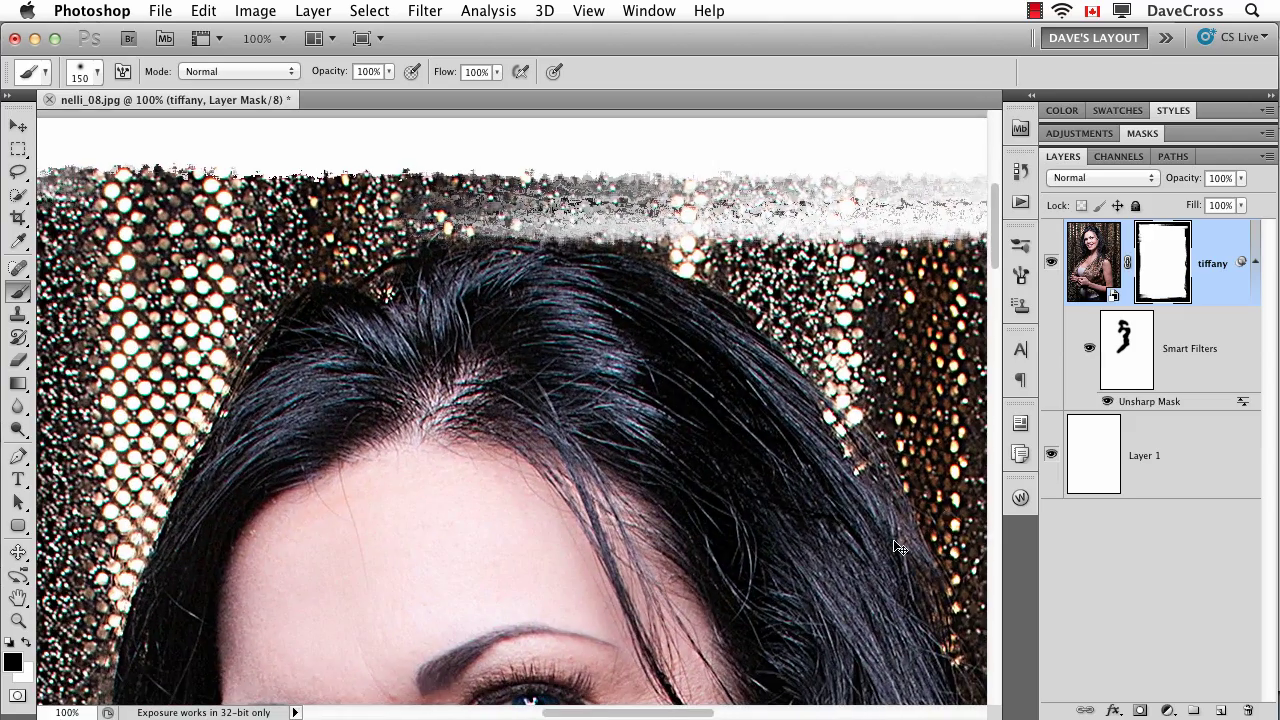
key(super+0)
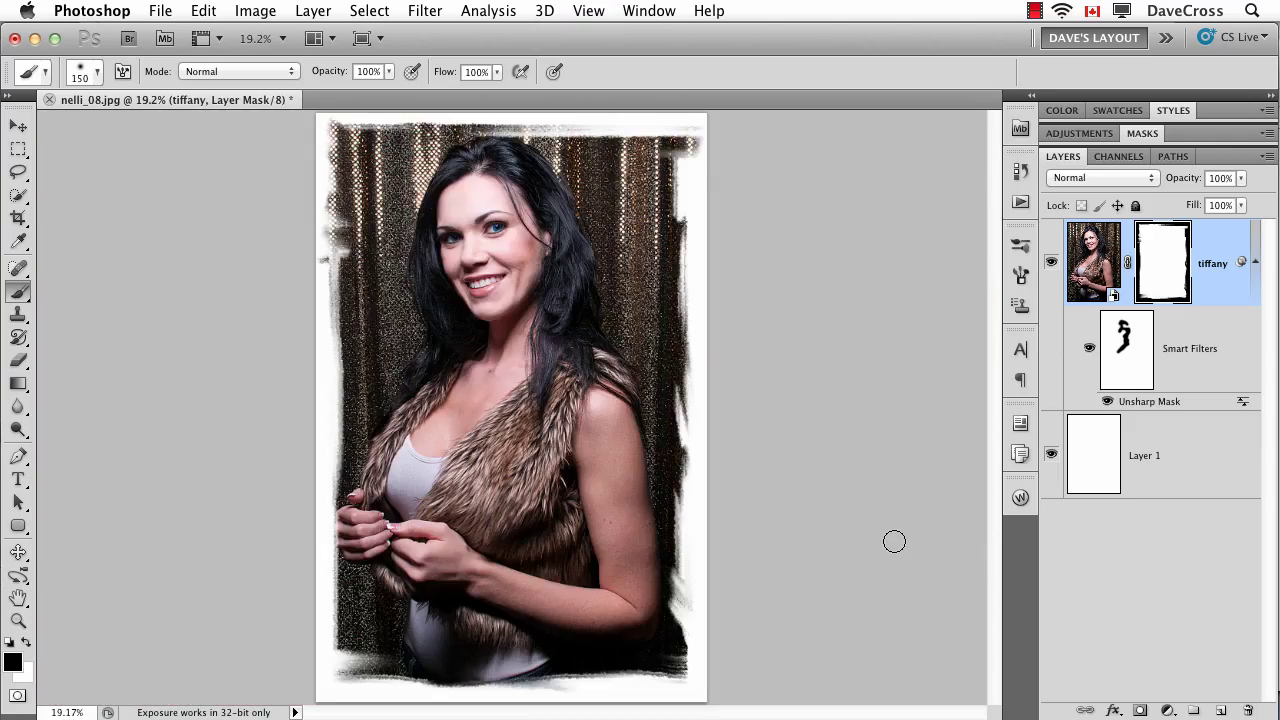